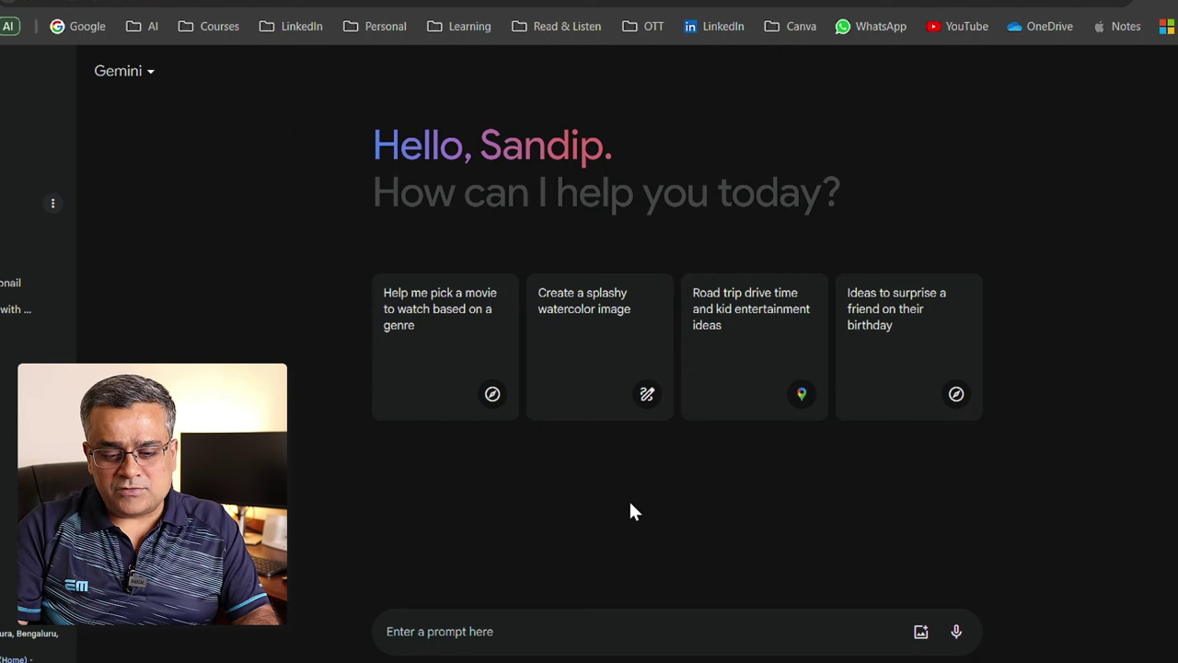
# Step: Generate splashy watercolor images of a jungle with a river and view the first one full size
pyautogui.click(575, 346)
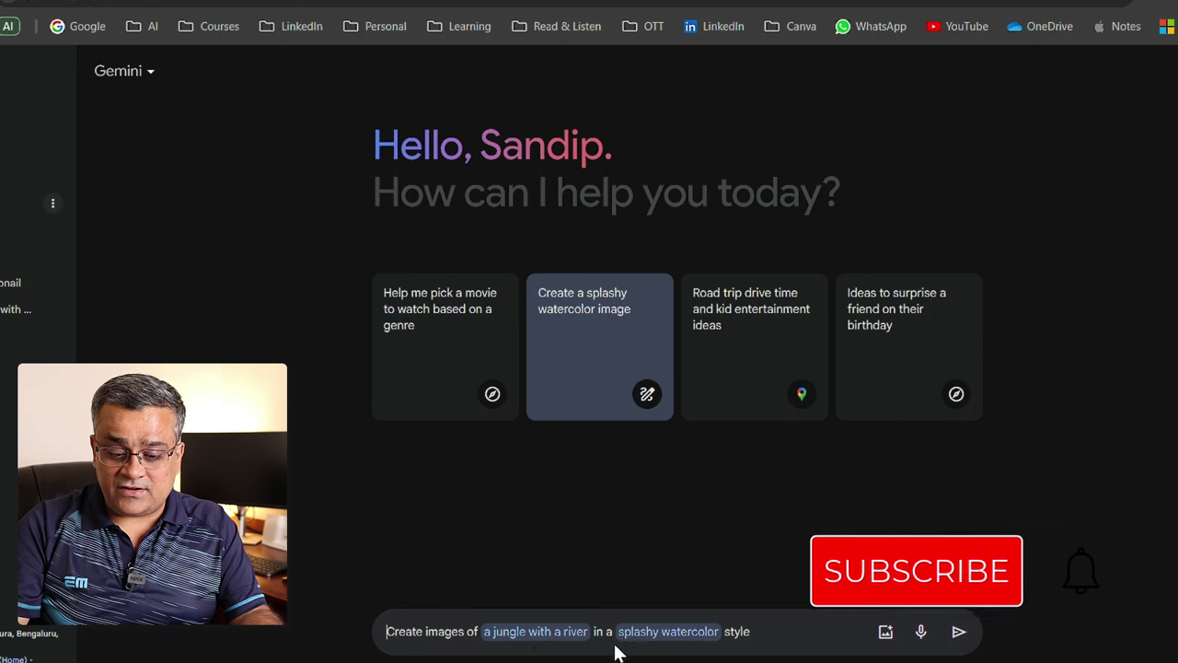
pyautogui.moveTo(484, 632); pyautogui.dragTo(570, 634)
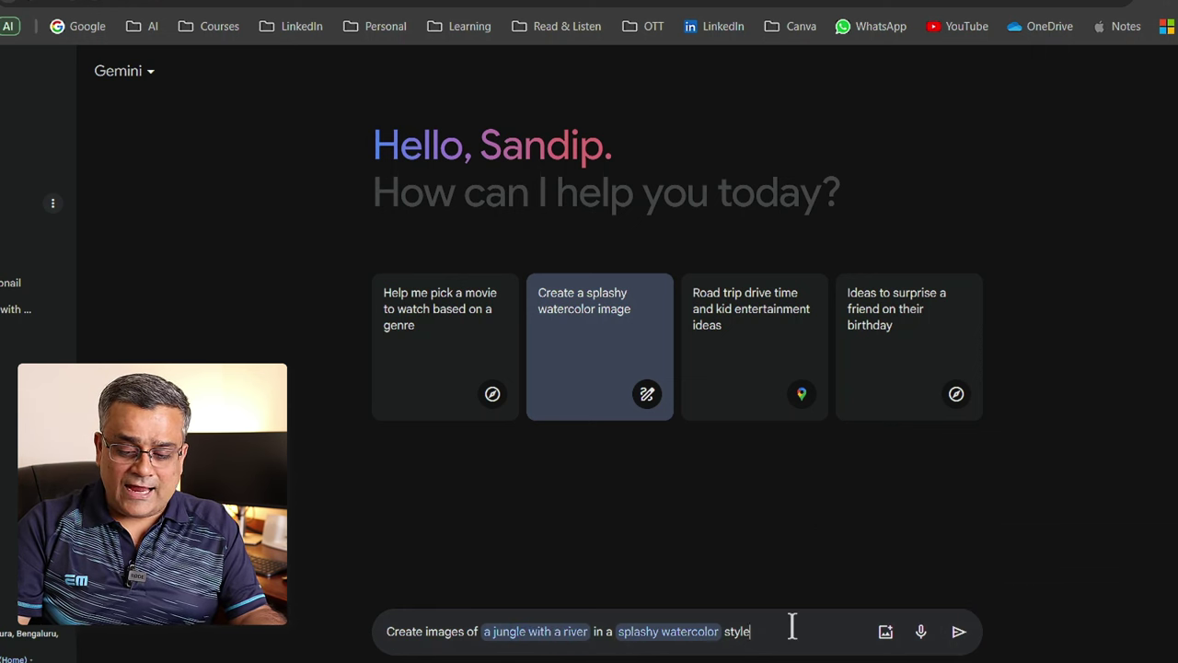
pyautogui.click(958, 635)
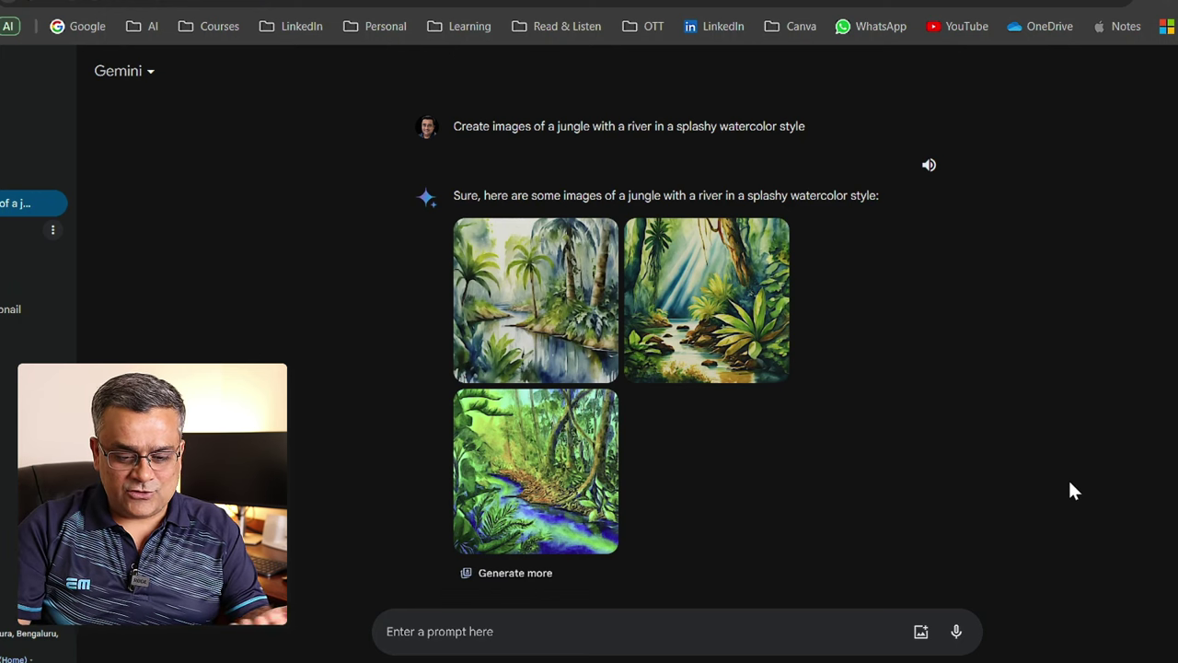
pyautogui.click(567, 306)
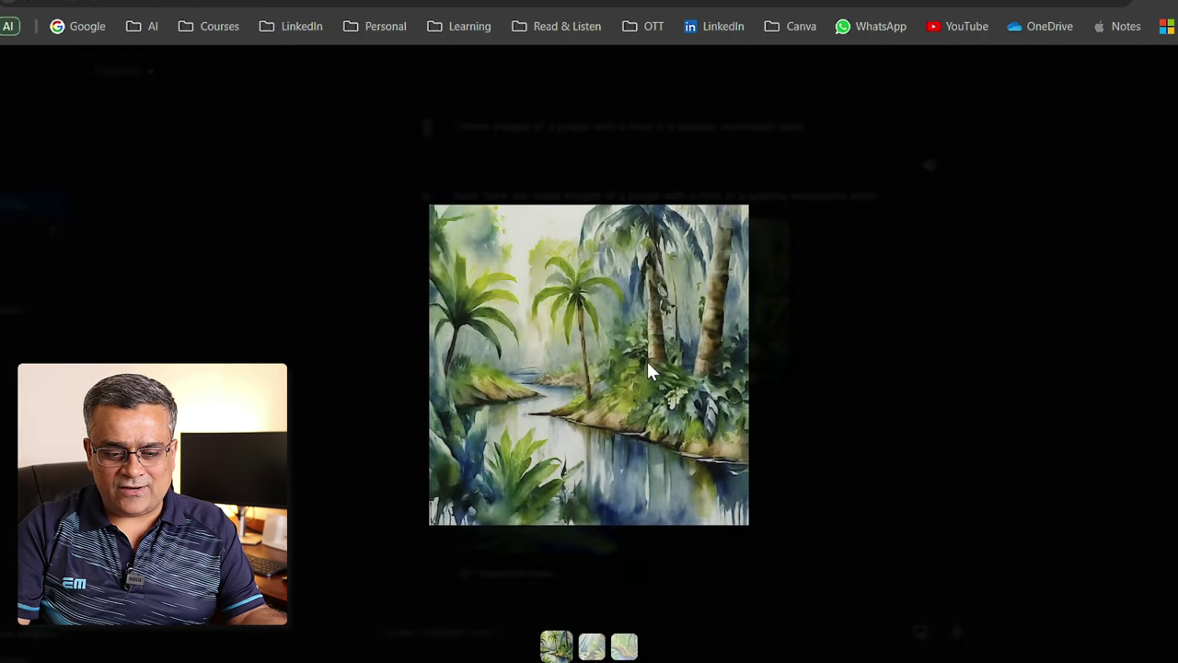
# Step: Look at the second and third jungle watercolors, then close the image viewer
pyautogui.click(594, 646)
pyautogui.click(623, 646)
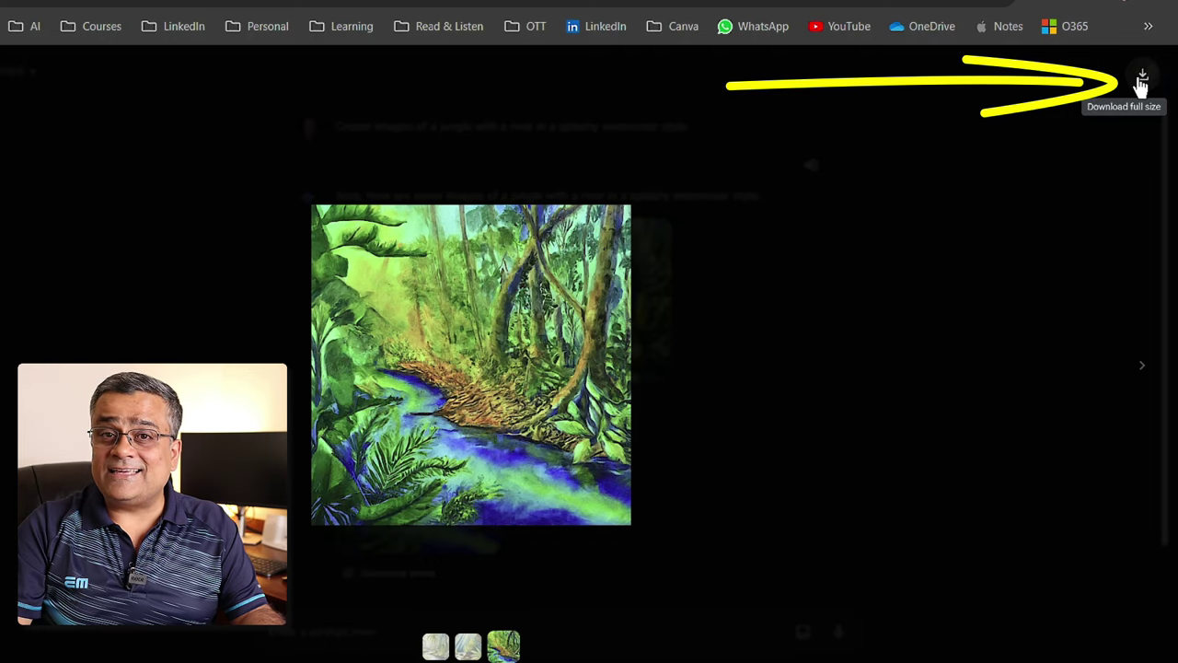
pyautogui.press('Escape')
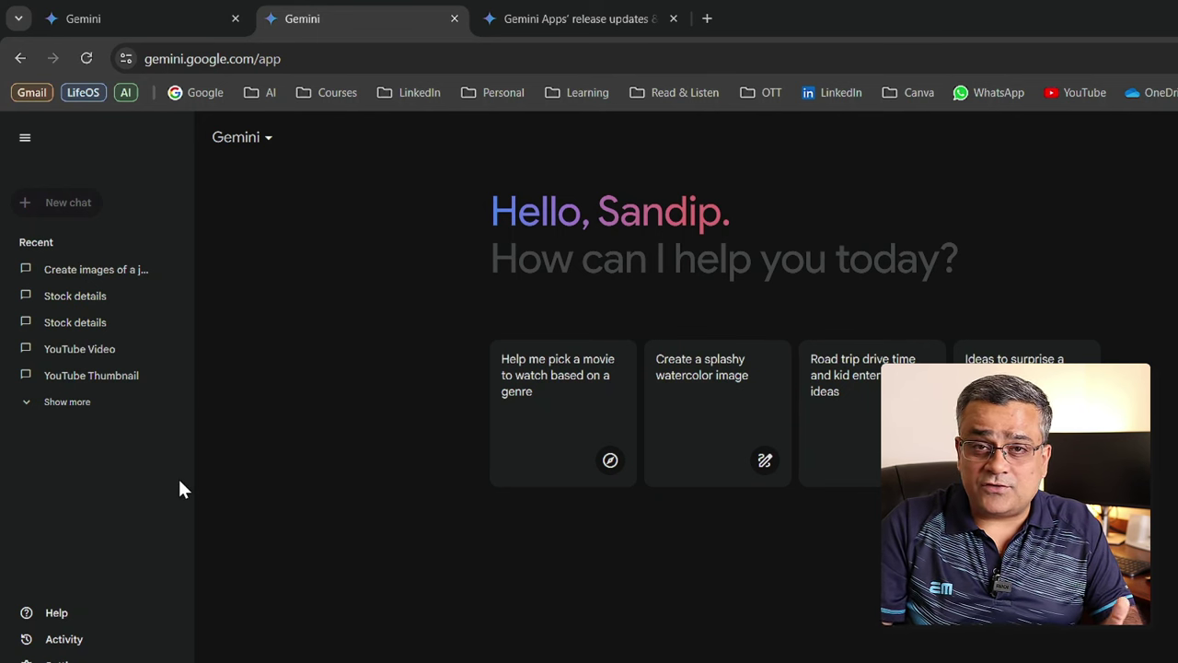
pyautogui.click(73, 297)
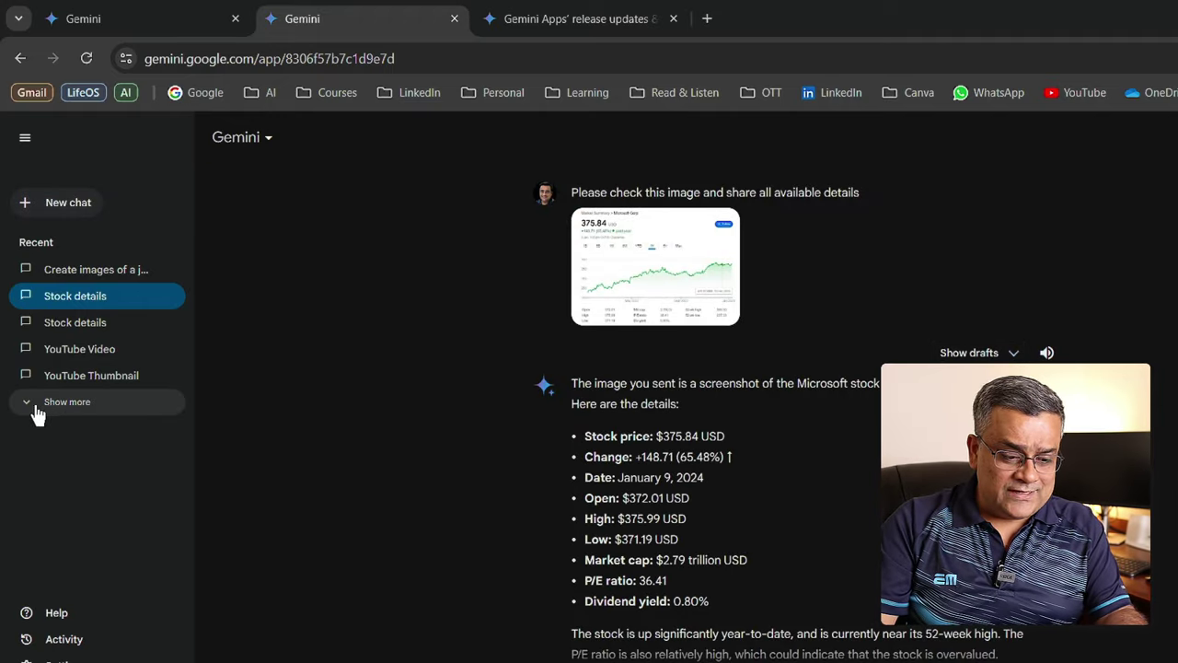
pyautogui.click(72, 412)
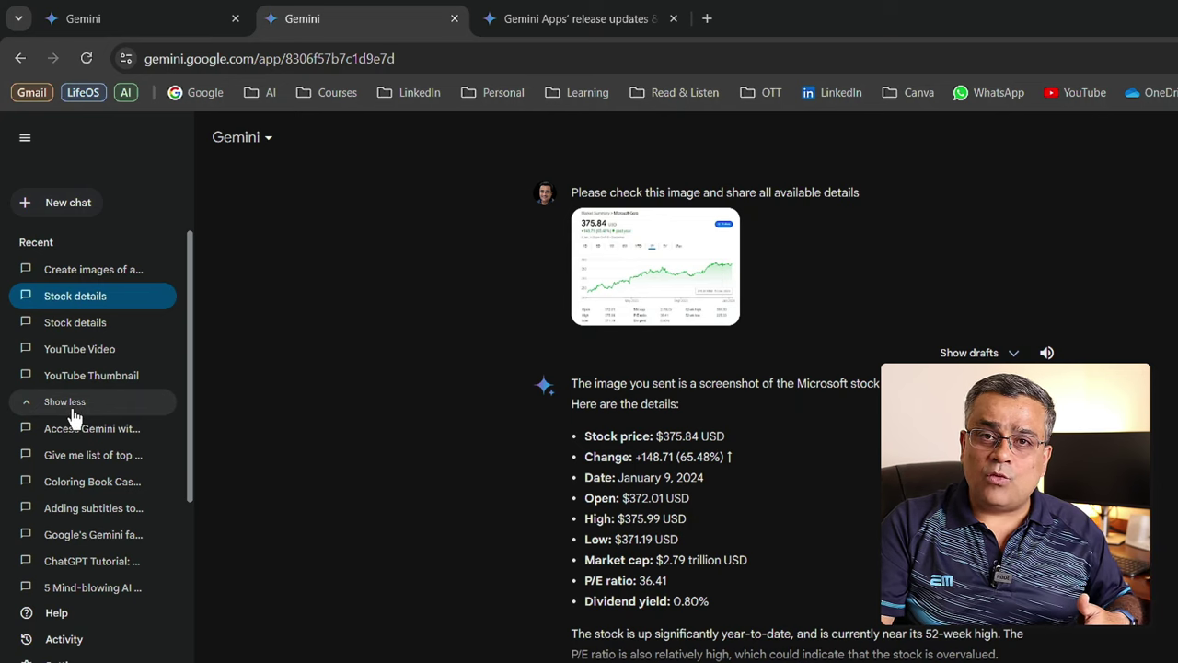
pyautogui.click(72, 412)
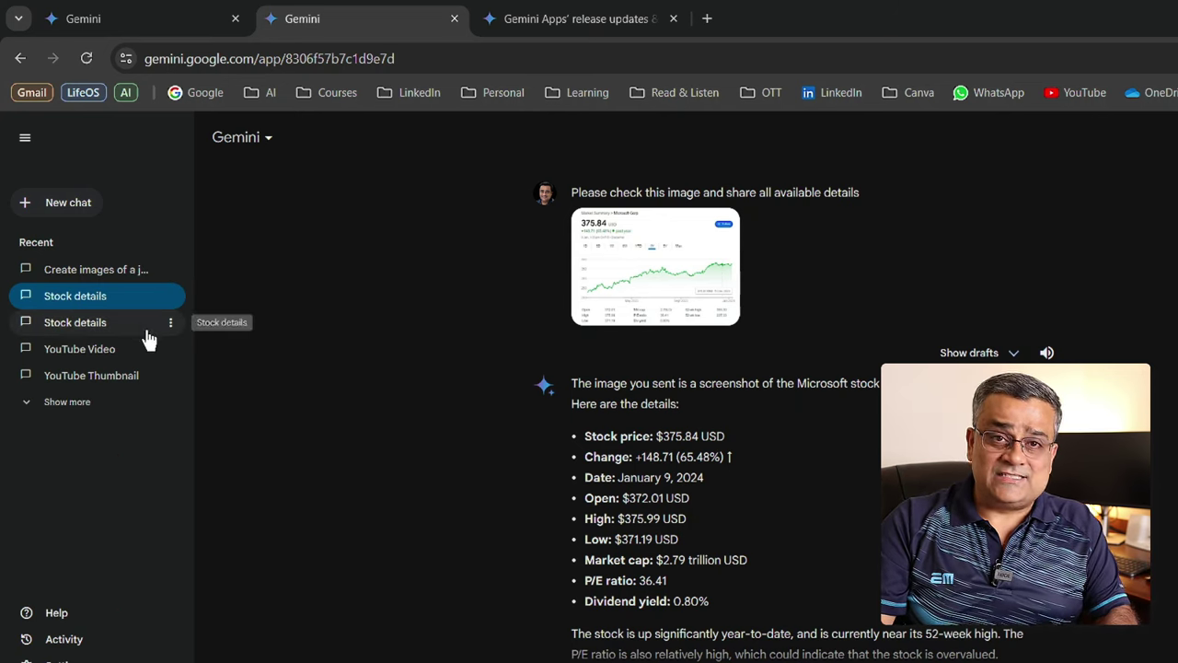
pyautogui.click(57, 212)
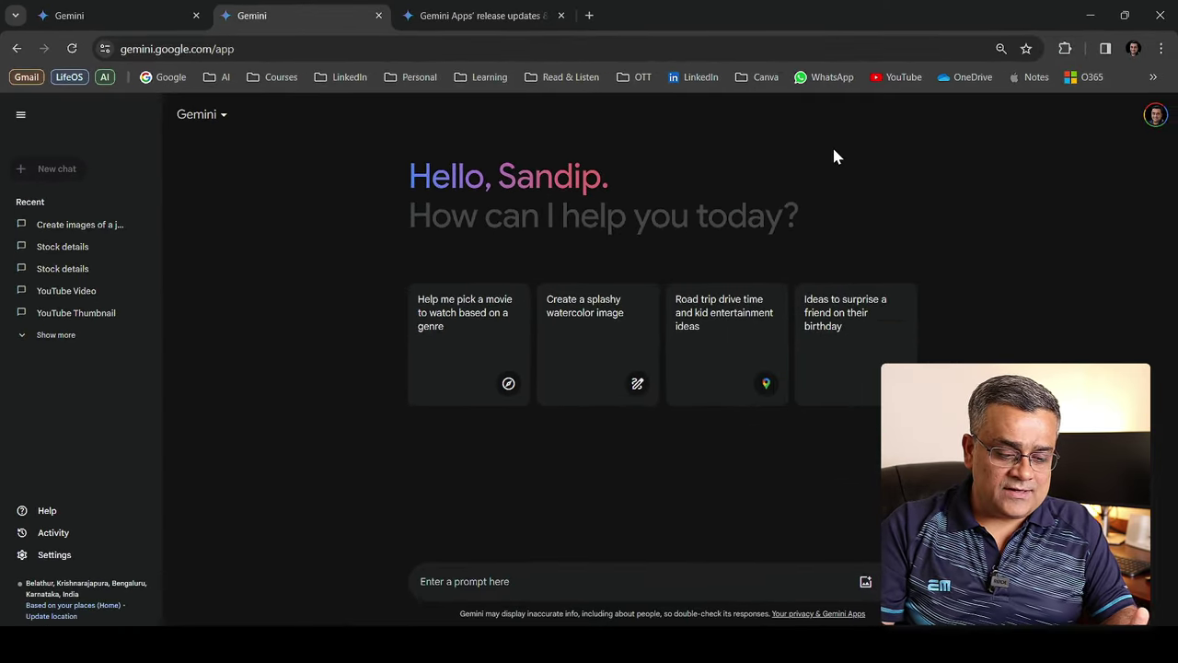
# Step: Bring up the settings options, glance at the Google account panel, and return to settings
pyautogui.click(56, 558)
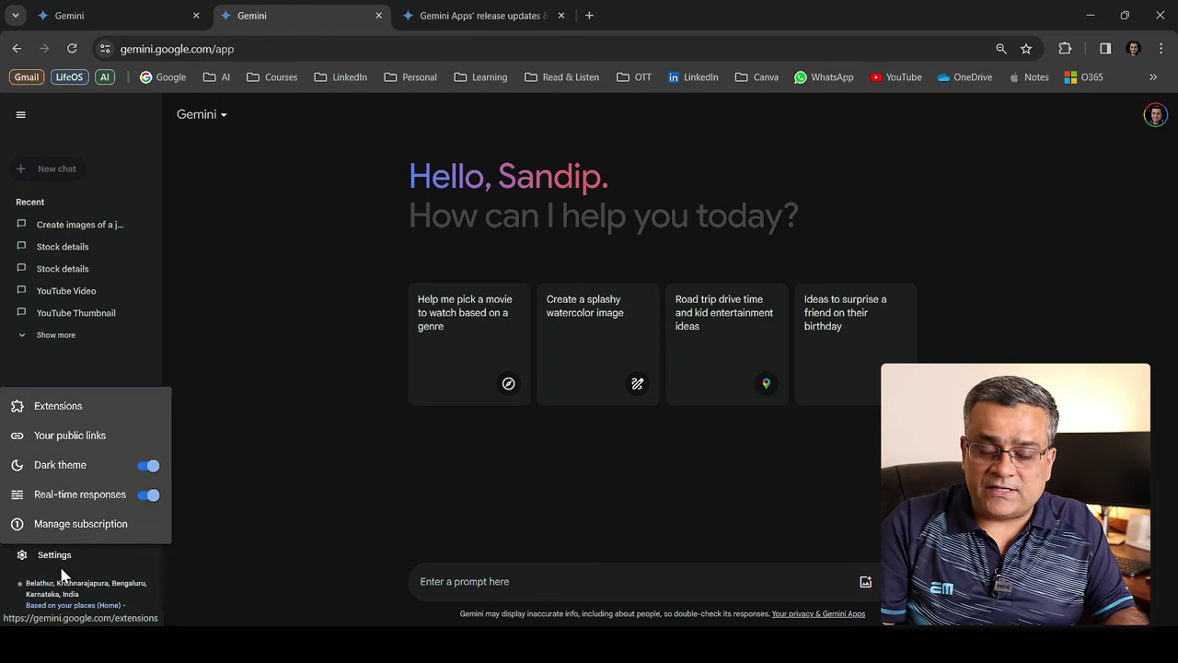
pyautogui.click(1156, 114)
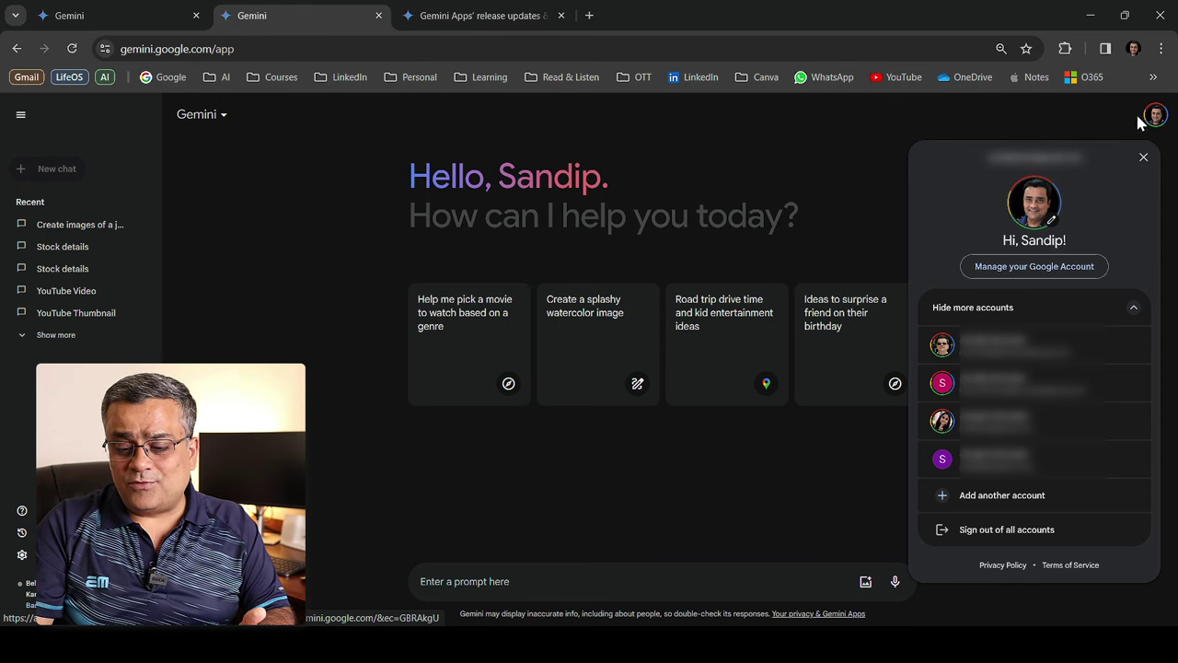
pyautogui.click(882, 191)
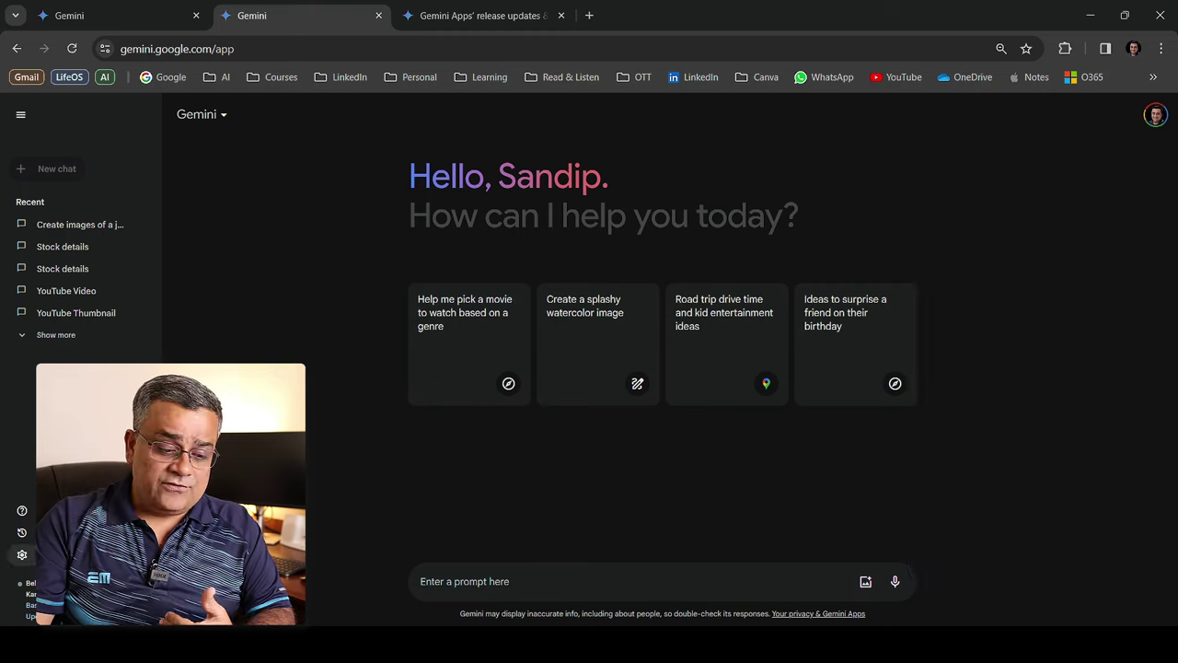
pyautogui.click(44, 555)
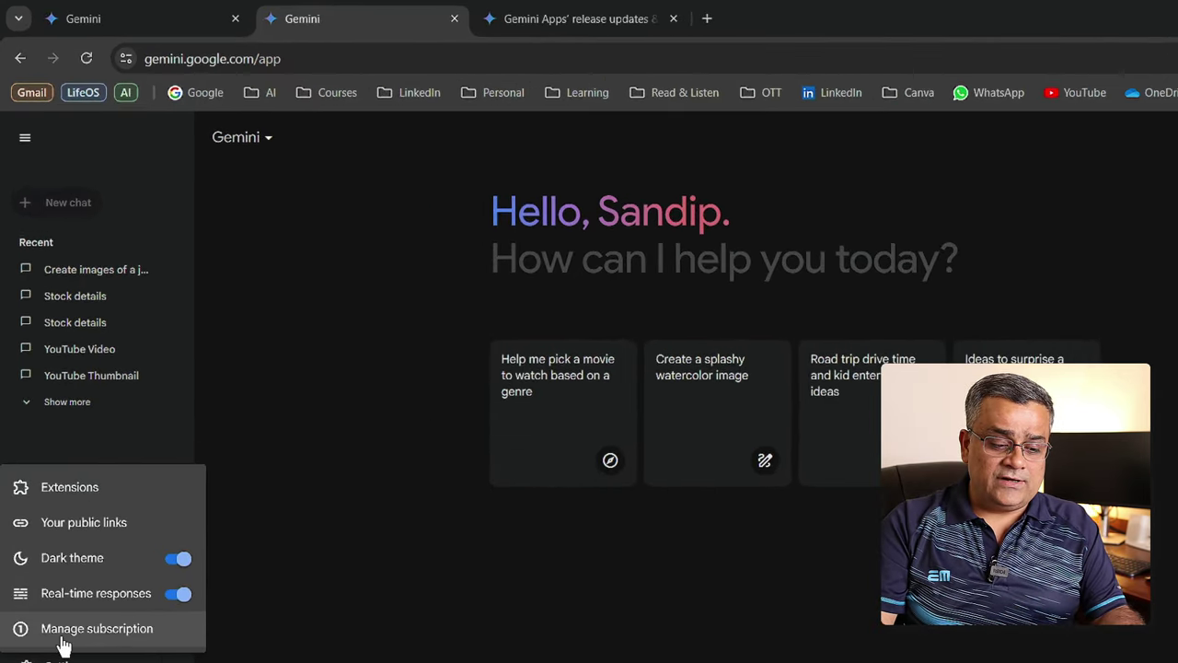
pyautogui.click(85, 631)
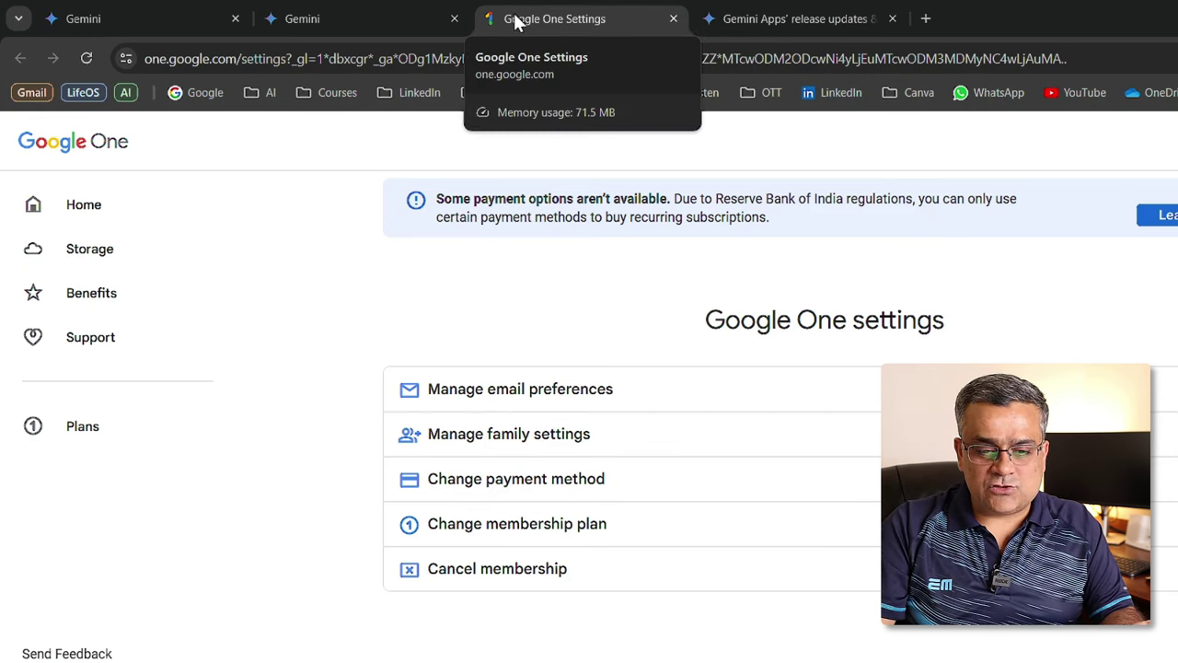
pyautogui.click(674, 20)
pyautogui.click(76, 560)
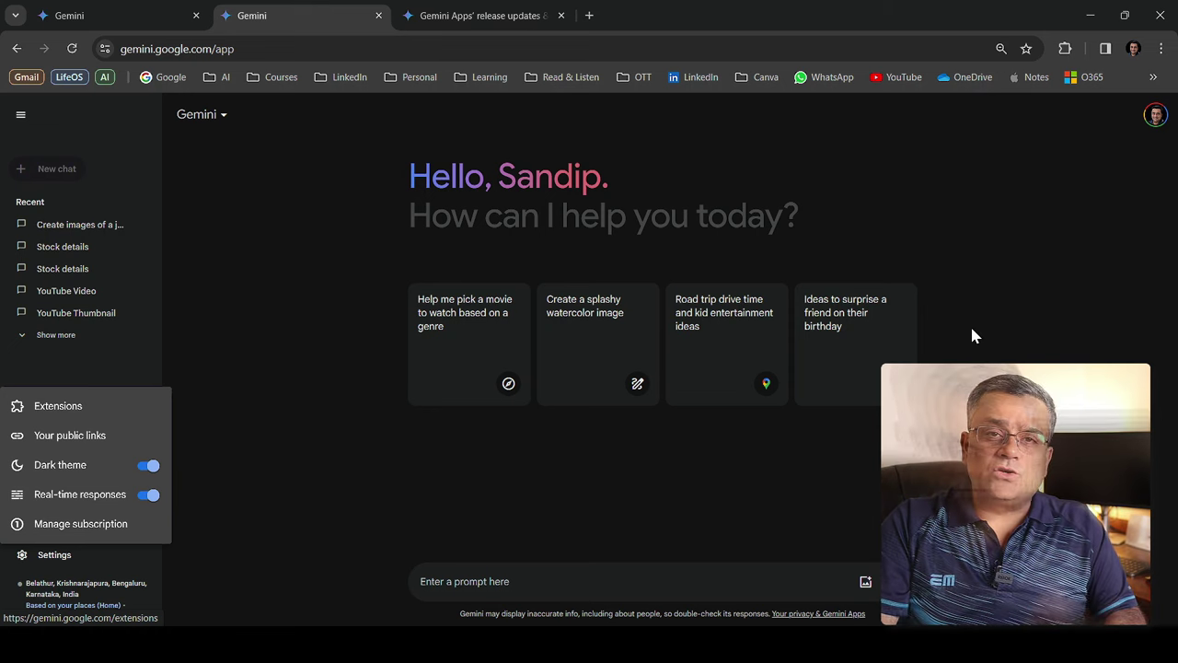
# Step: Ask Gemini for a ranked list of Victorian period romance movies and scroll the answer
pyautogui.click(463, 319)
pyautogui.click(478, 309)
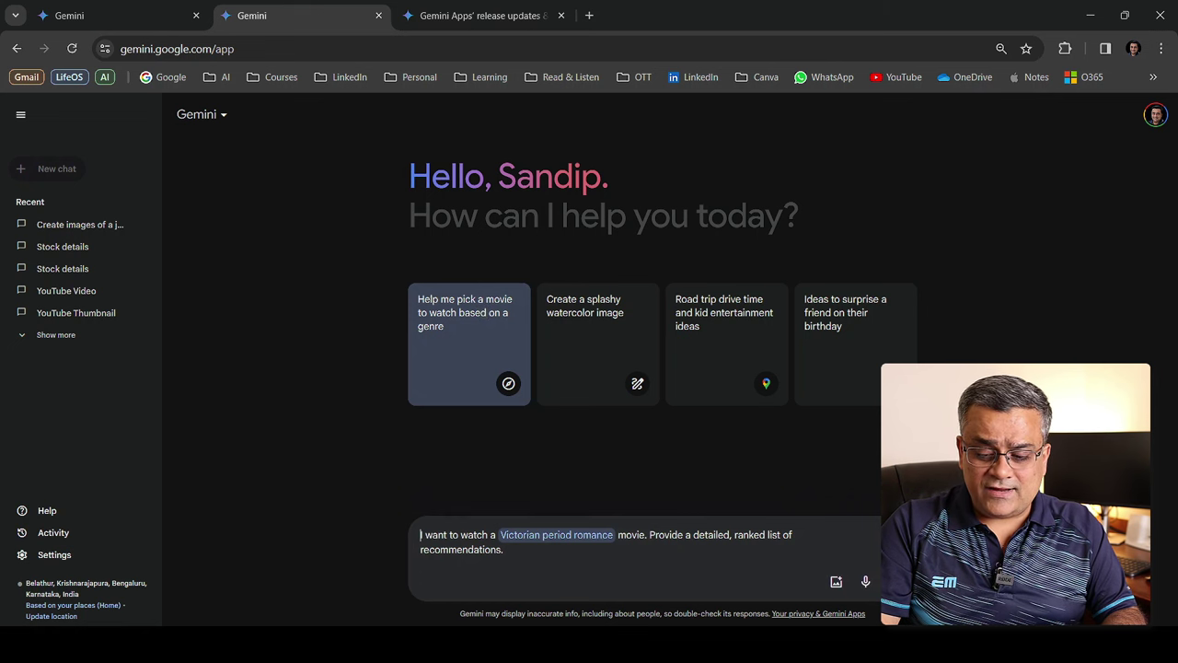
pyautogui.press('Return')
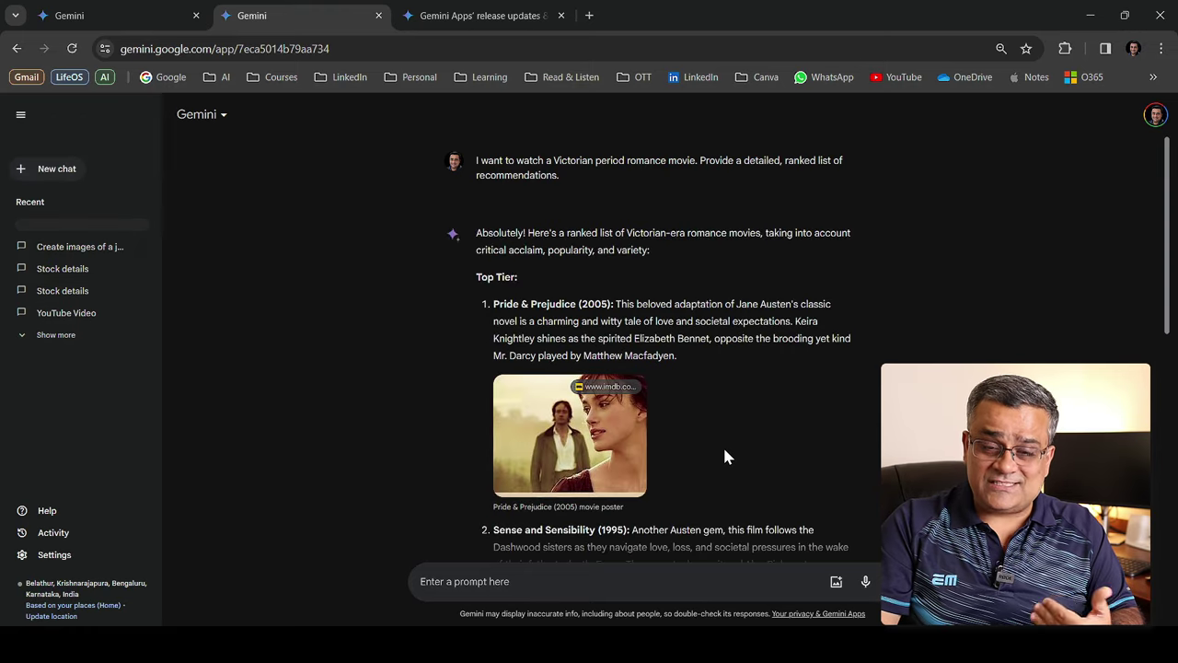
pyautogui.scroll(-10, 722, 446)
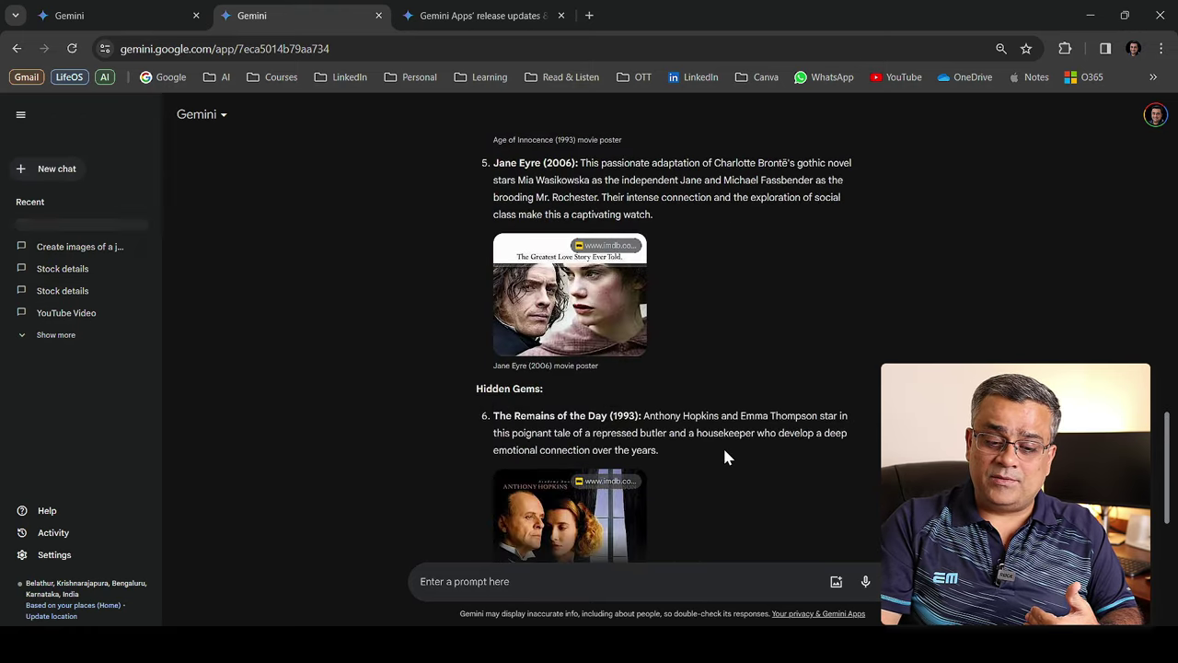
pyautogui.scroll(-10, 723, 446)
# Step: Switch off real-time responses in settings and start a new empty chat
pyautogui.click(55, 554)
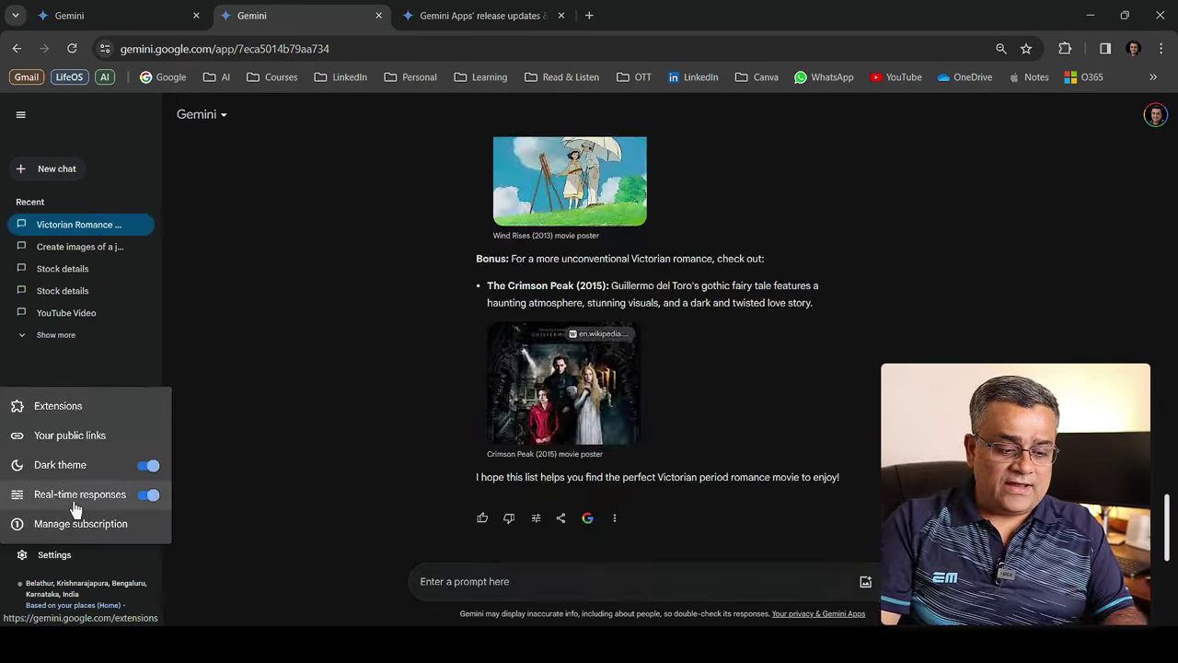
pyautogui.click(153, 495)
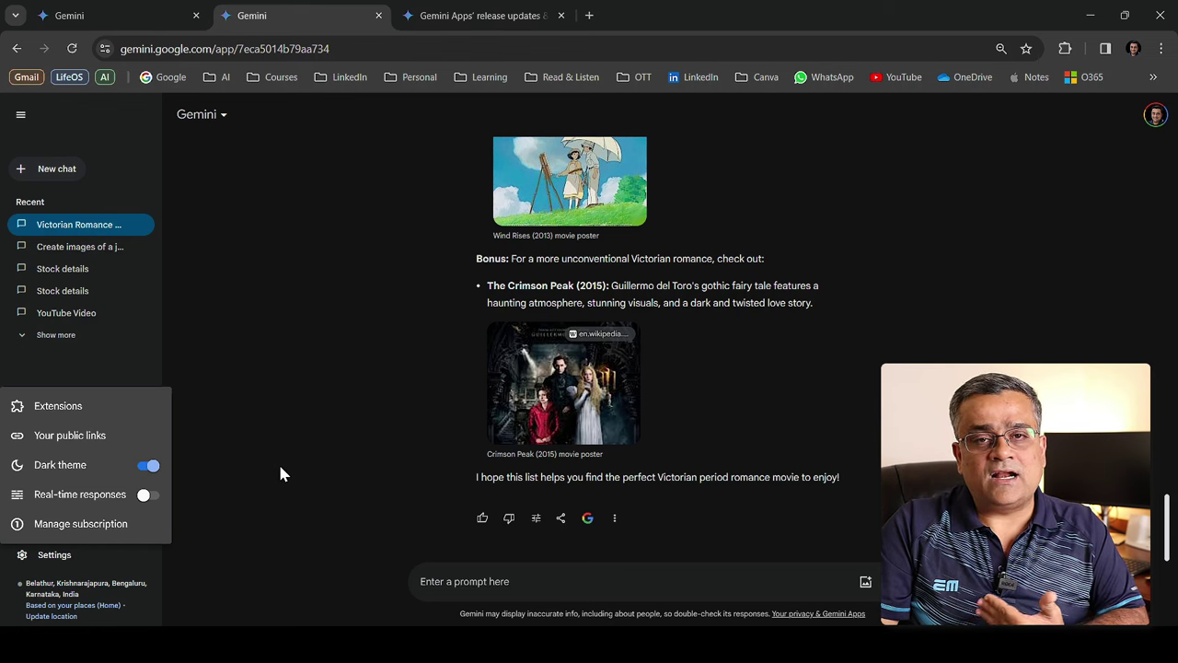
pyautogui.click(20, 170)
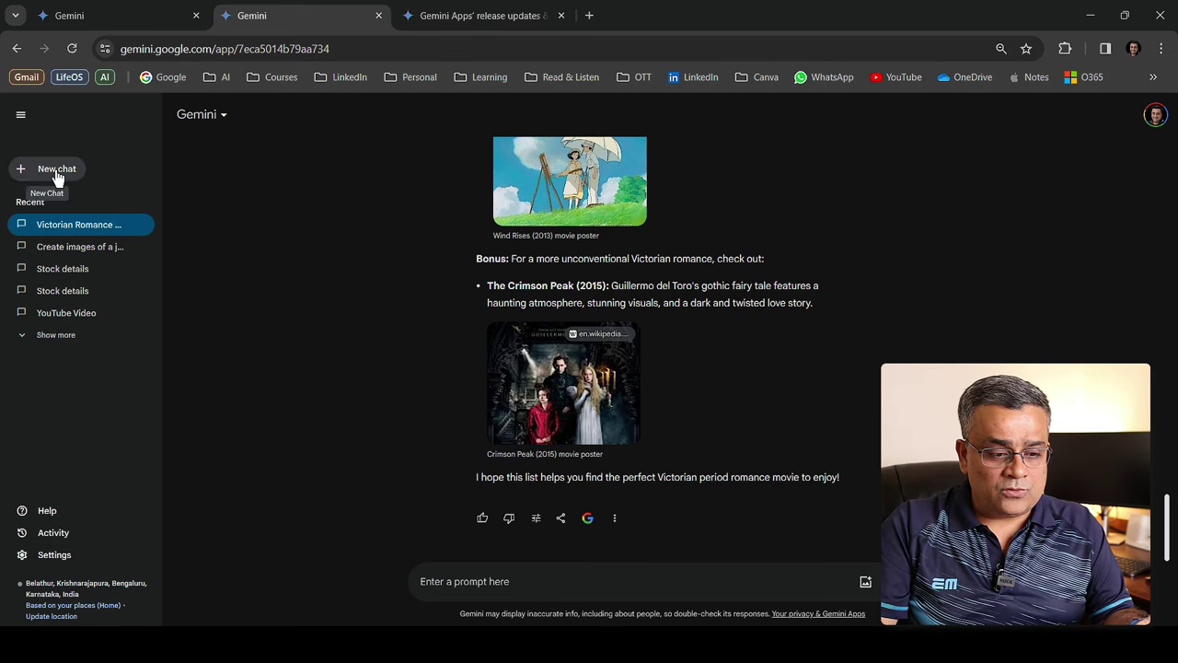
pyautogui.click(58, 171)
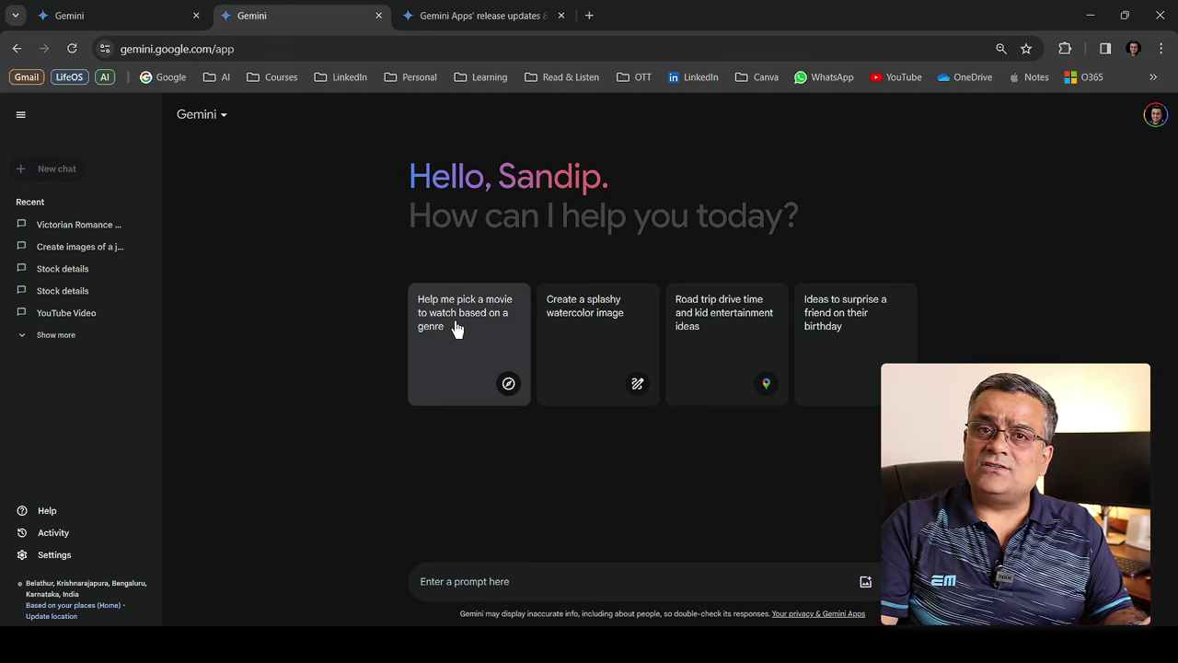
# Step: Request the ranked Victorian romance movie picks again and review the response
pyautogui.click(457, 329)
pyautogui.press('Return')
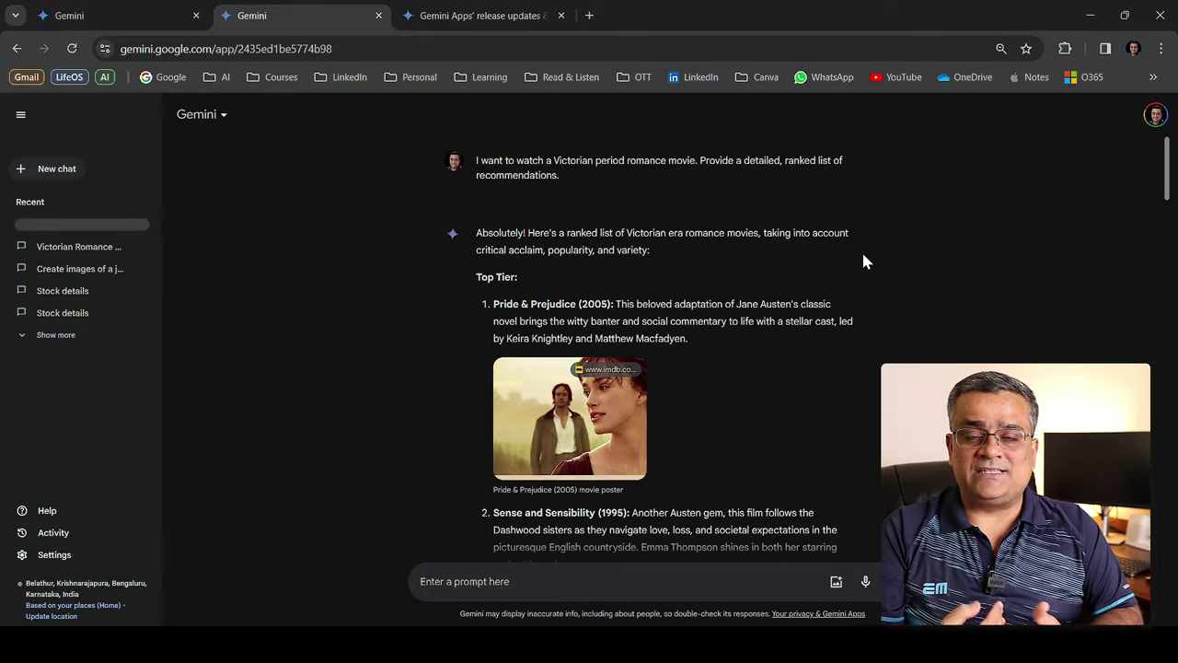
pyautogui.scroll(-15, 863, 263)
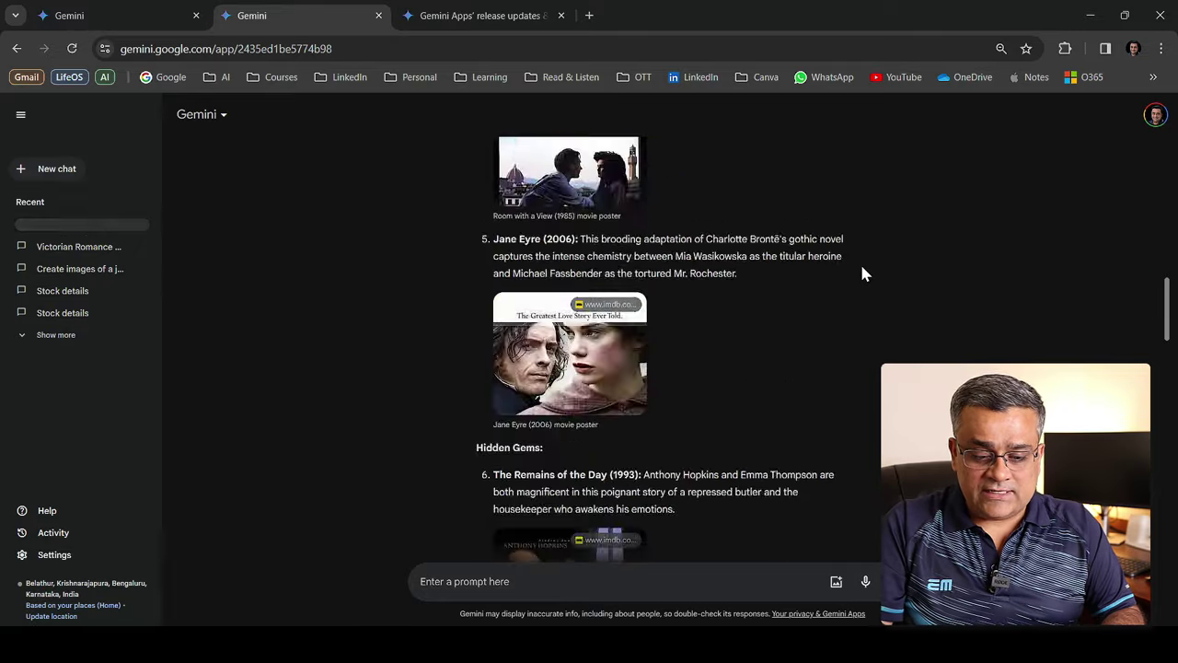
pyautogui.scroll(15, 863, 273)
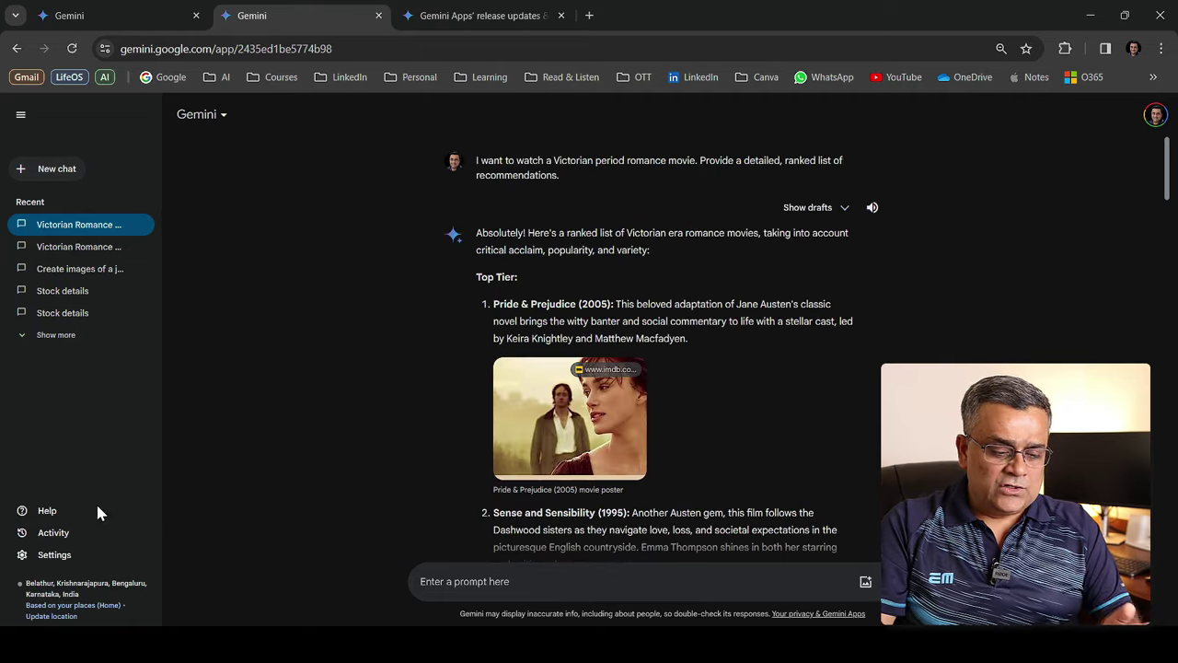
# Step: Turn real-time responses back on and briefly switch to light theme before restoring dark
pyautogui.click(52, 555)
pyautogui.click(148, 497)
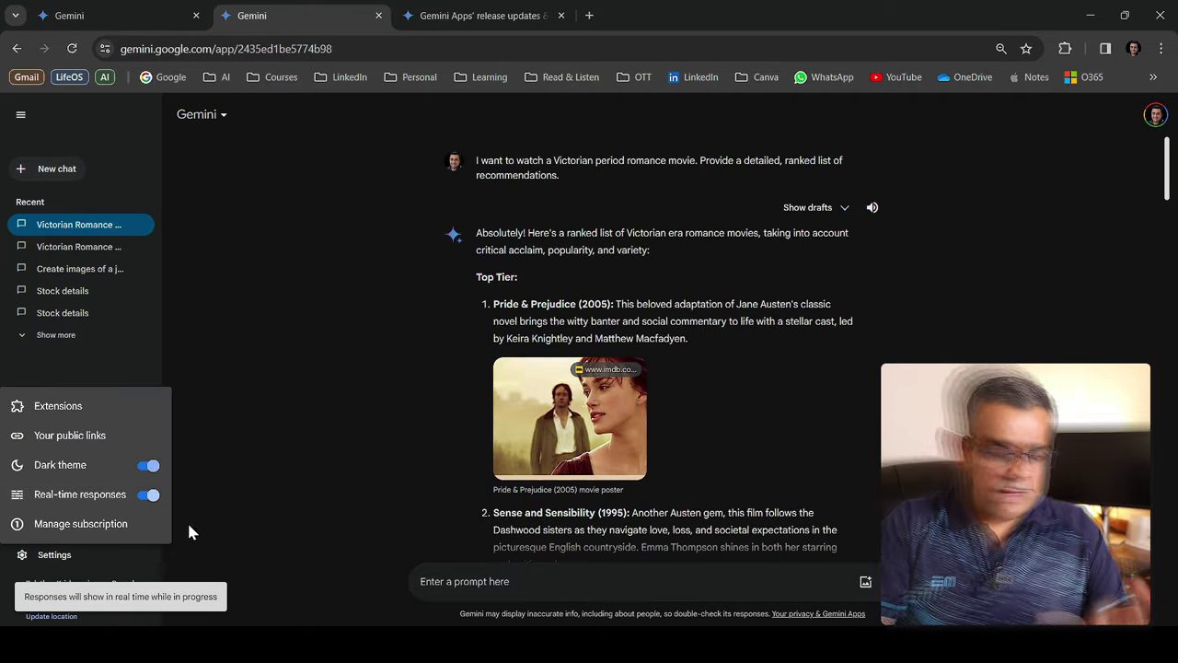
pyautogui.click(147, 466)
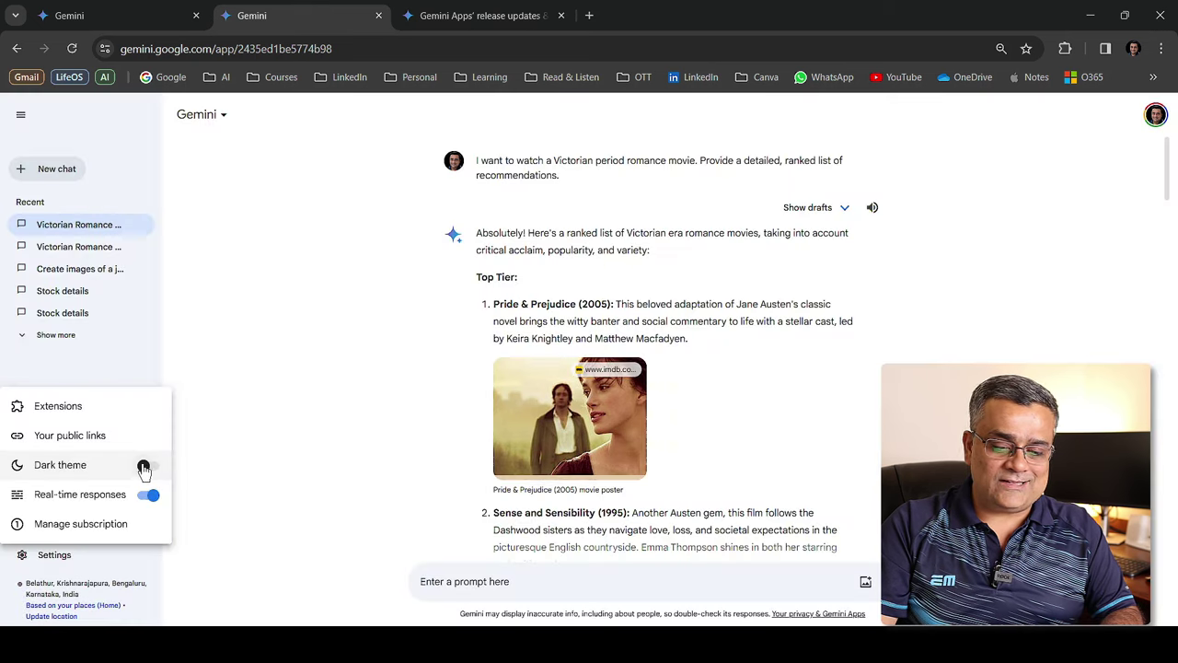
pyautogui.click(144, 468)
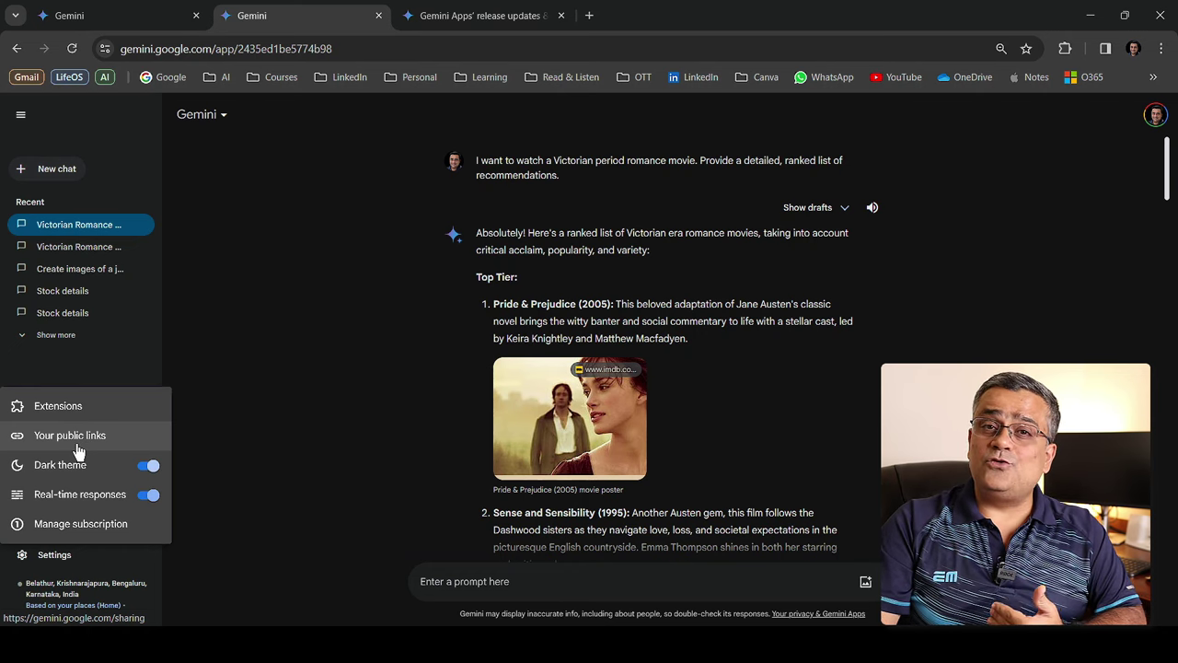
# Step: Create and copy a public share link for the Victorian movie chat, then switch to the incognito window
pyautogui.click(855, 415)
pyautogui.scroll(-15, 726, 329)
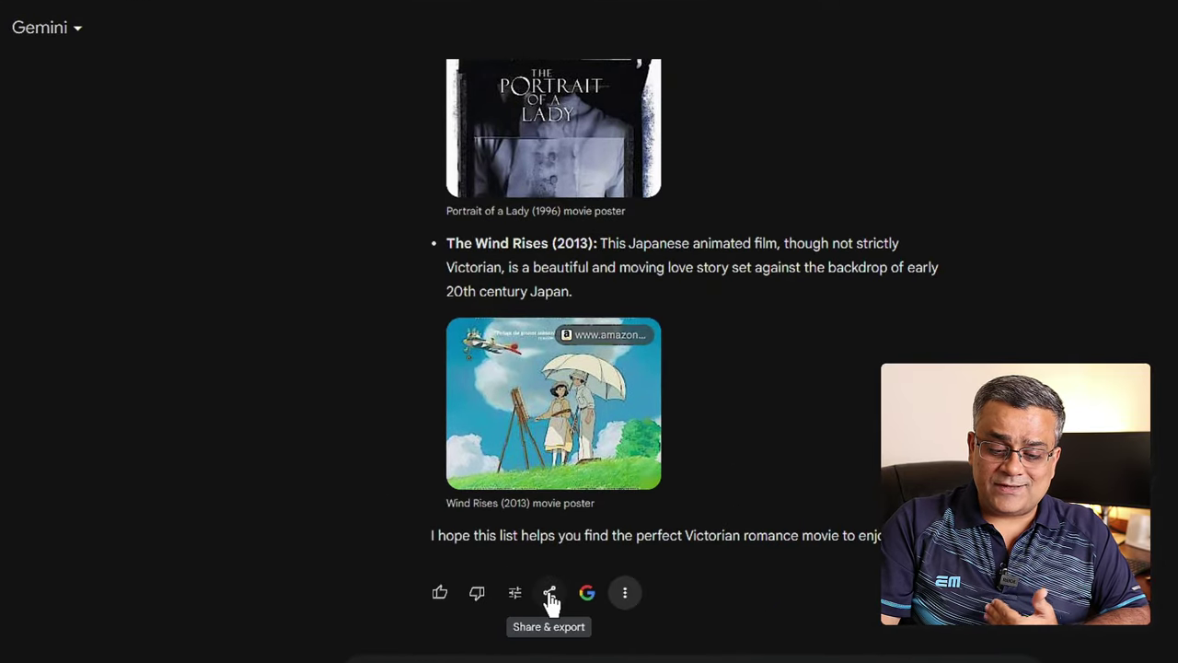
pyautogui.click(550, 595)
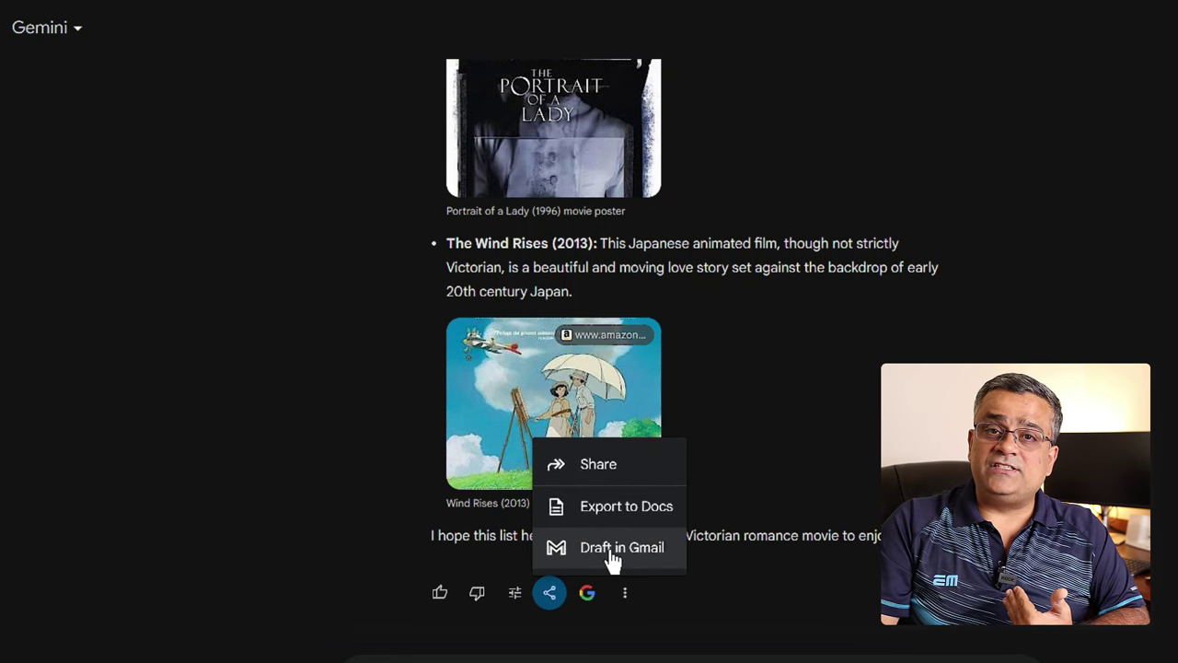
pyautogui.click(605, 469)
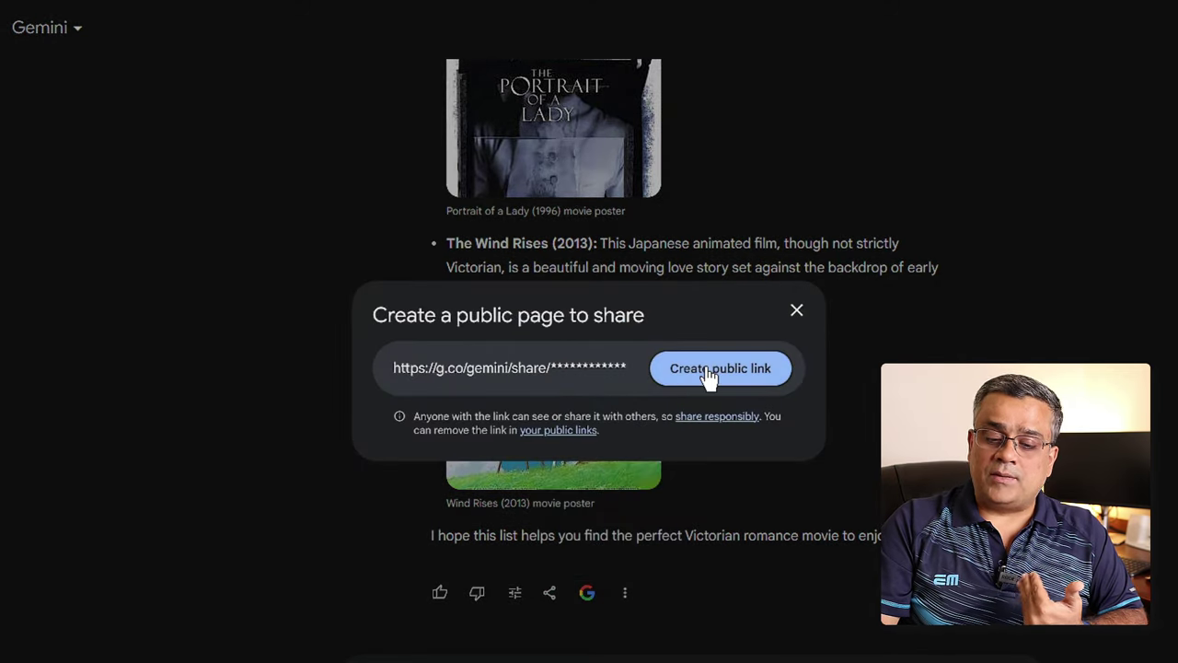
pyautogui.click(706, 373)
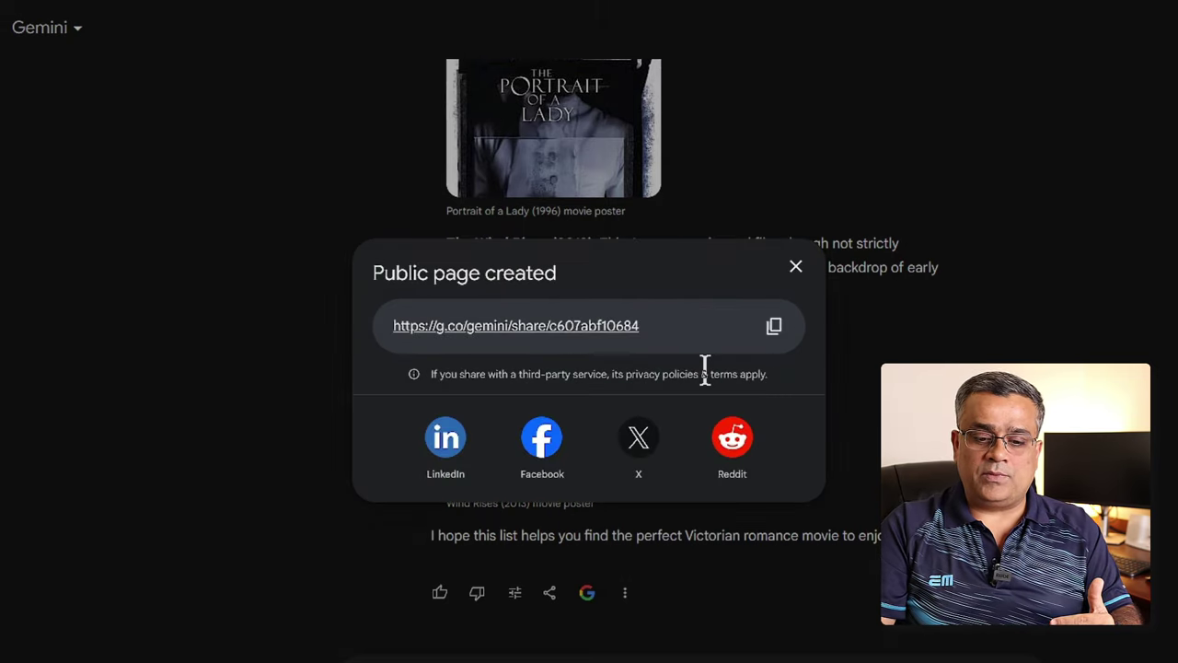
pyautogui.click(775, 329)
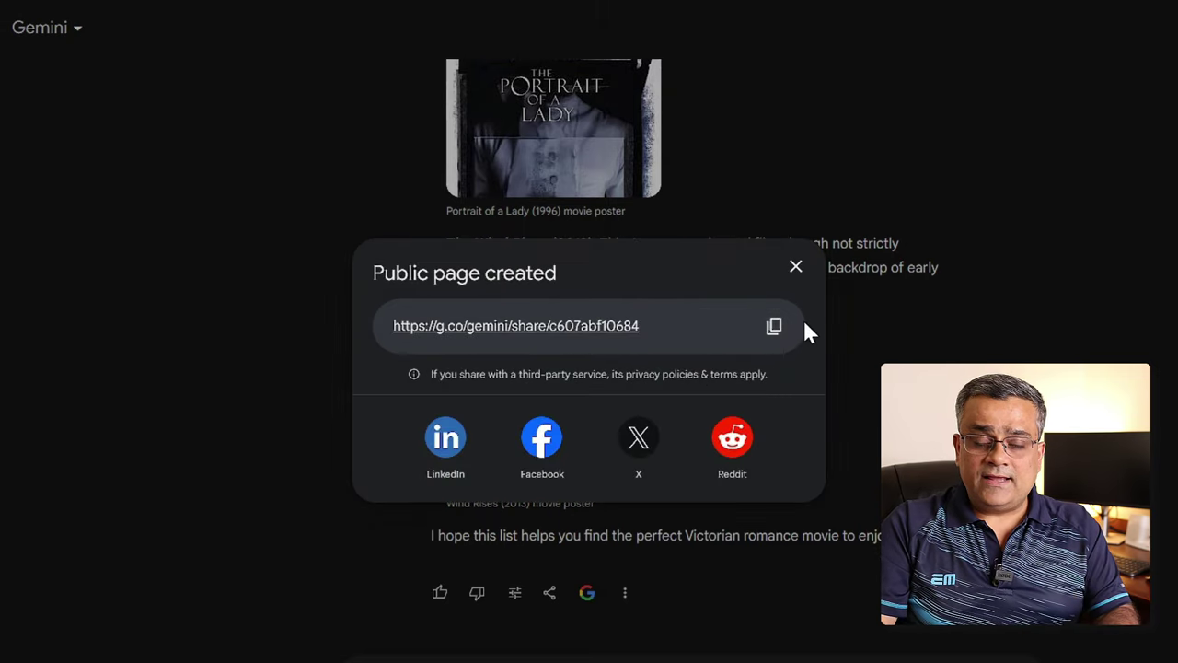
pyautogui.click(837, 581)
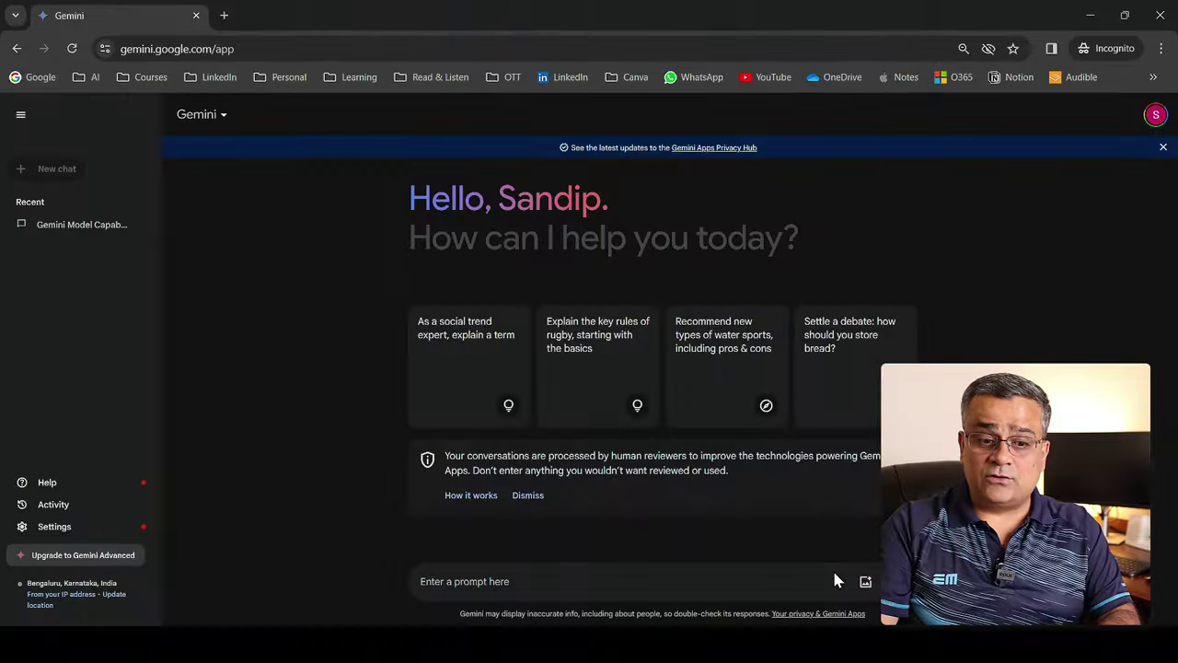
# Step: Load the copied share link in a new incognito tab and continue the shared movie chat
pyautogui.click(224, 15)
pyautogui.hotkey('ctrl', 'v')
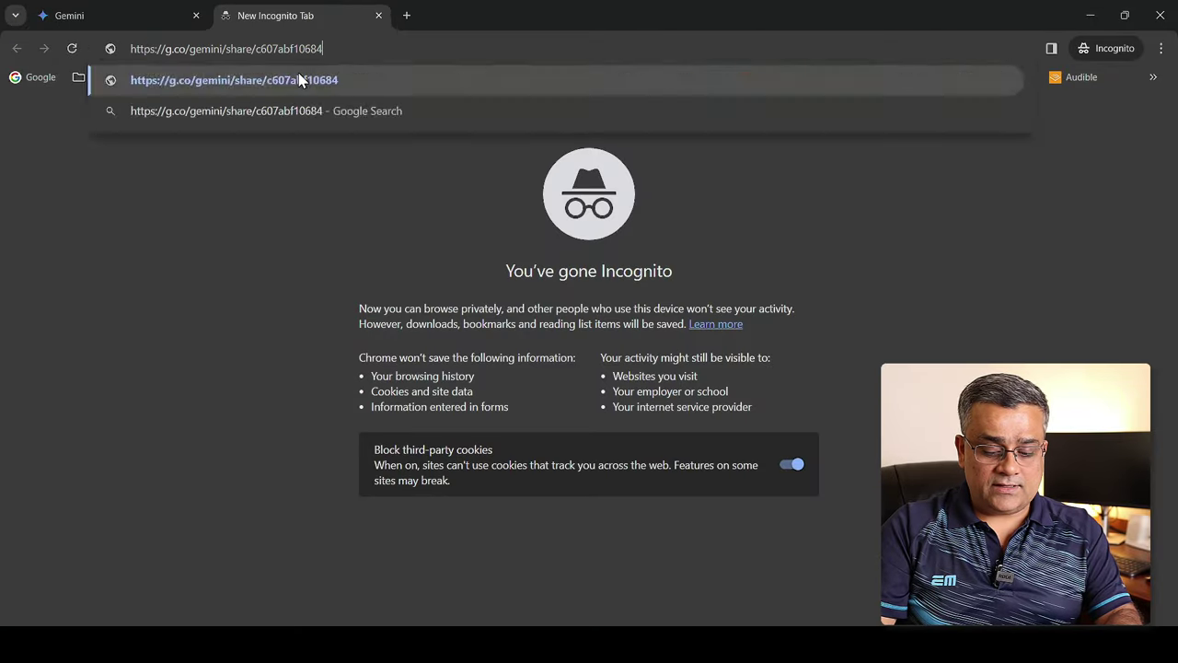
pyautogui.click(301, 81)
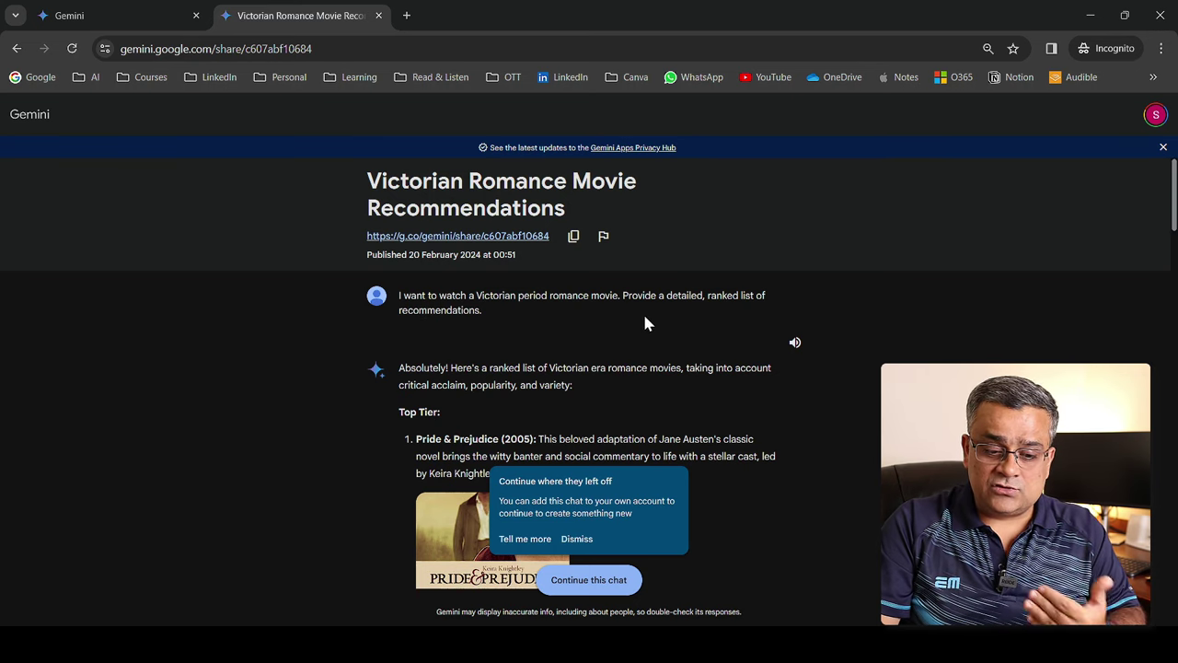
pyautogui.scroll(-4, 865, 345)
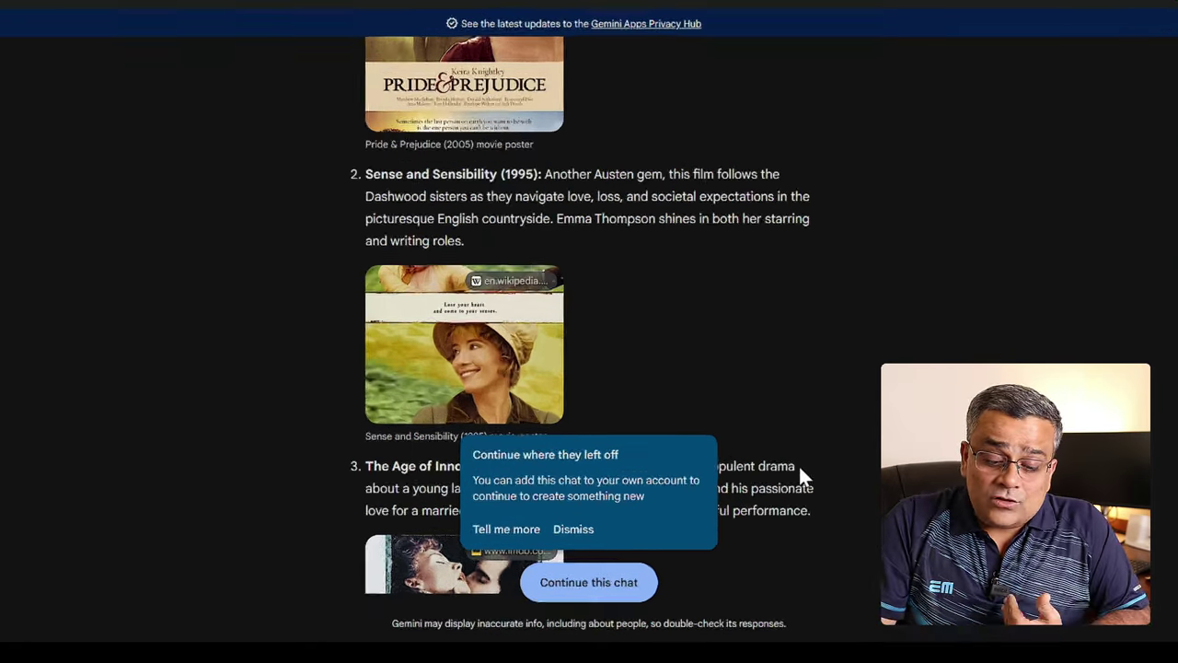
pyautogui.click(600, 586)
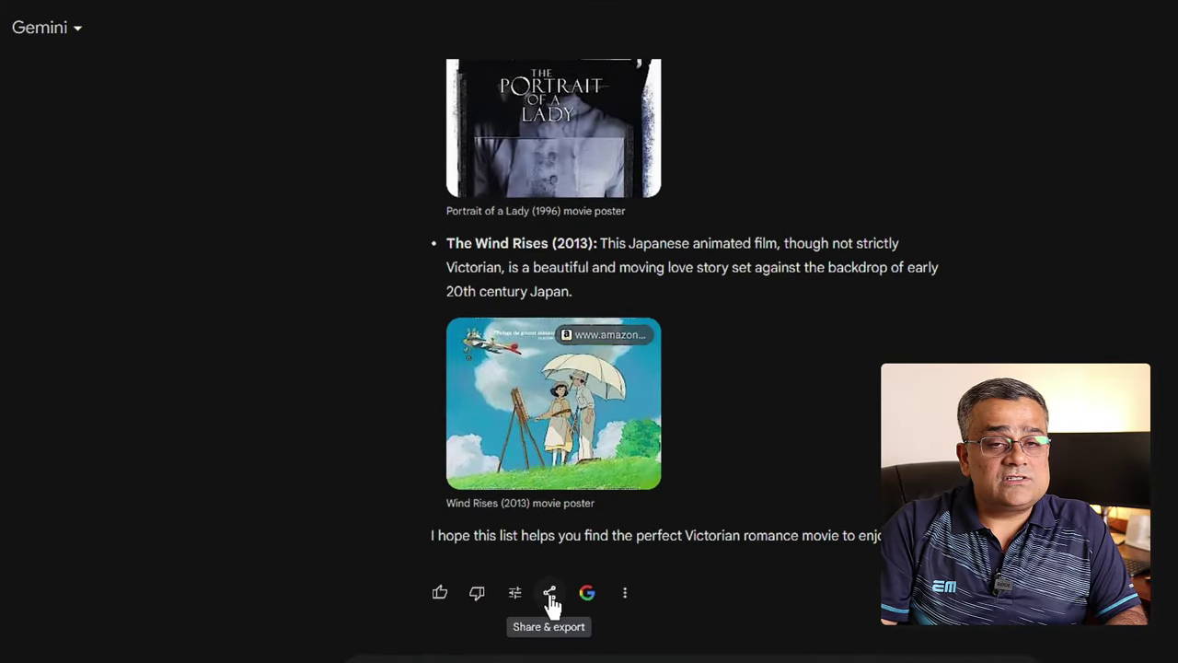
# Step: Export the Victorian romance movie list as a Gmail draft and open that draft
pyautogui.click(549, 593)
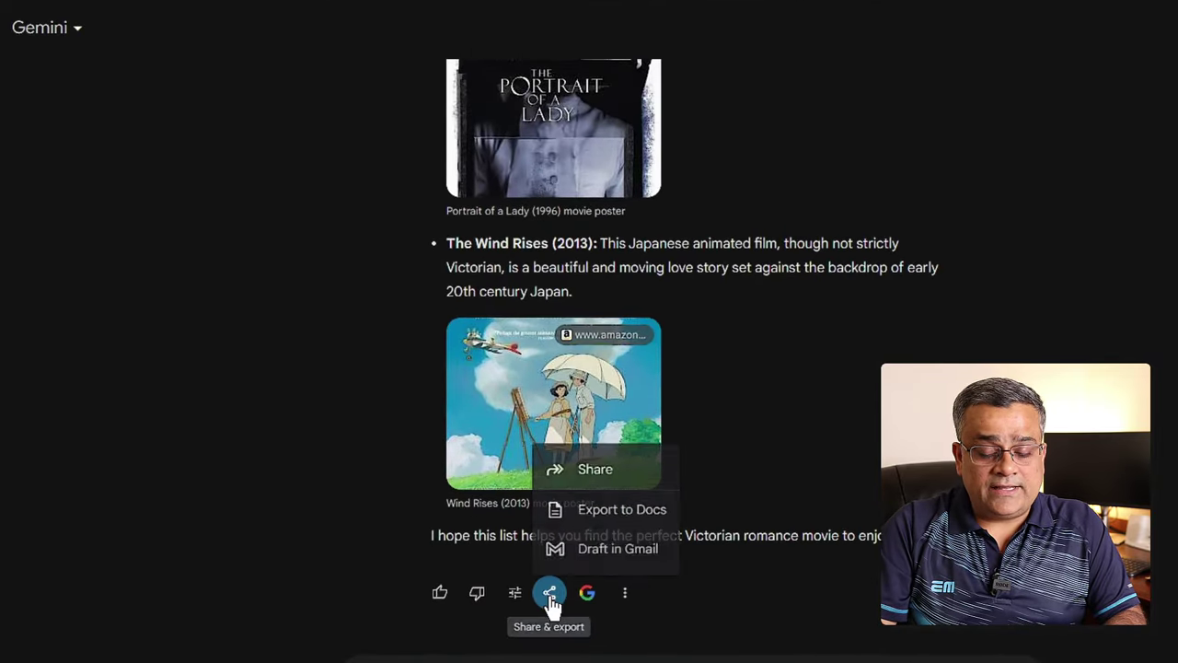
pyautogui.click(600, 551)
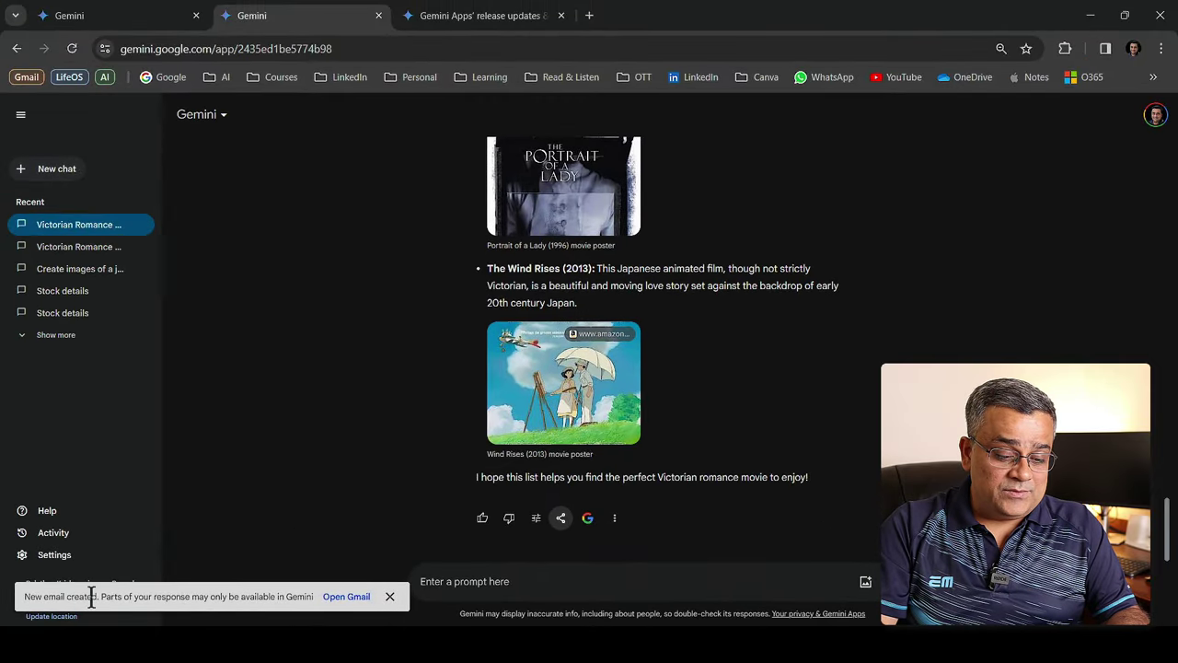
pyautogui.click(348, 596)
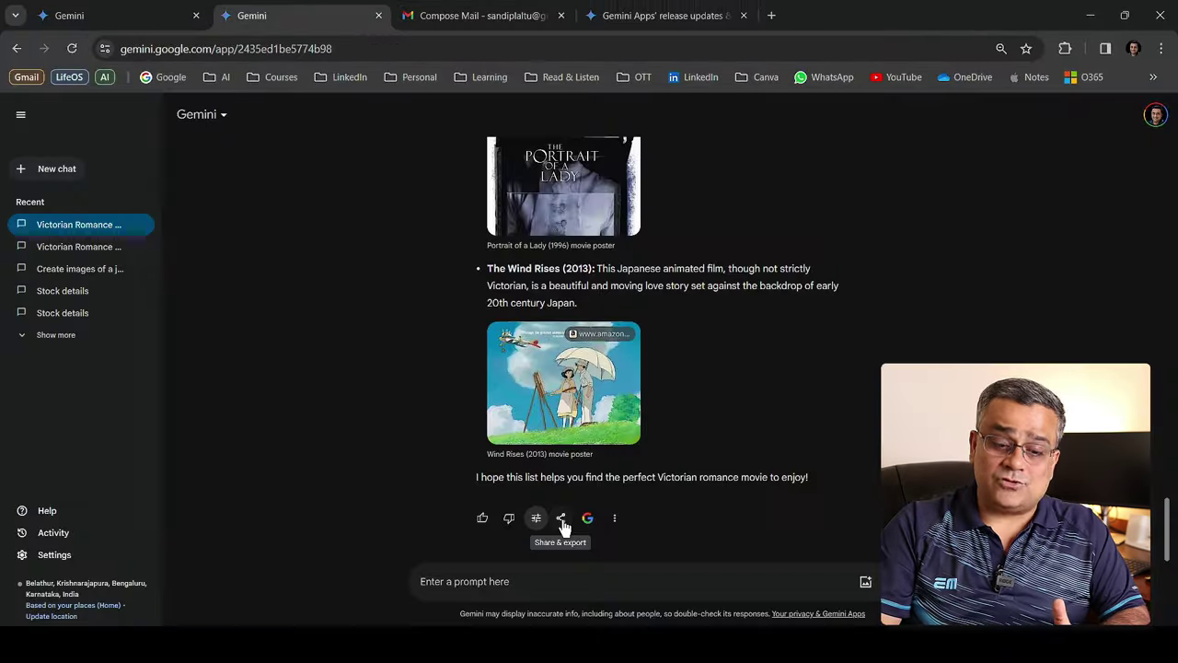
# Step: Export the movie list to a new Google Doc, open it, and scroll through the document
pyautogui.click(561, 517)
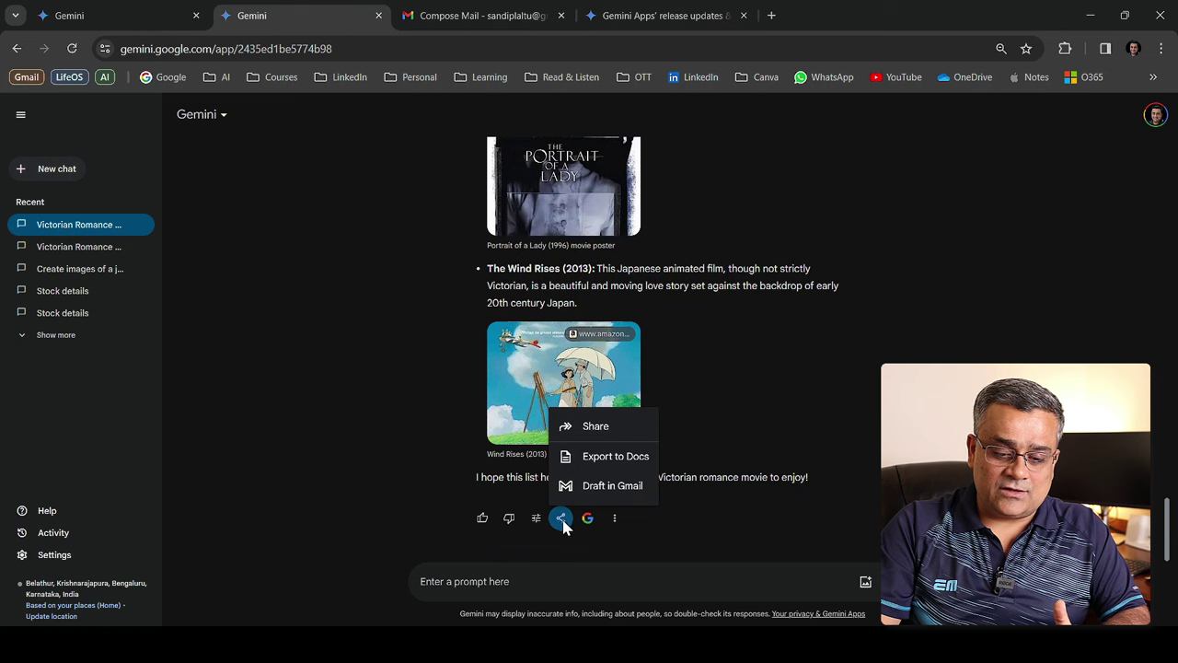
pyautogui.click(596, 464)
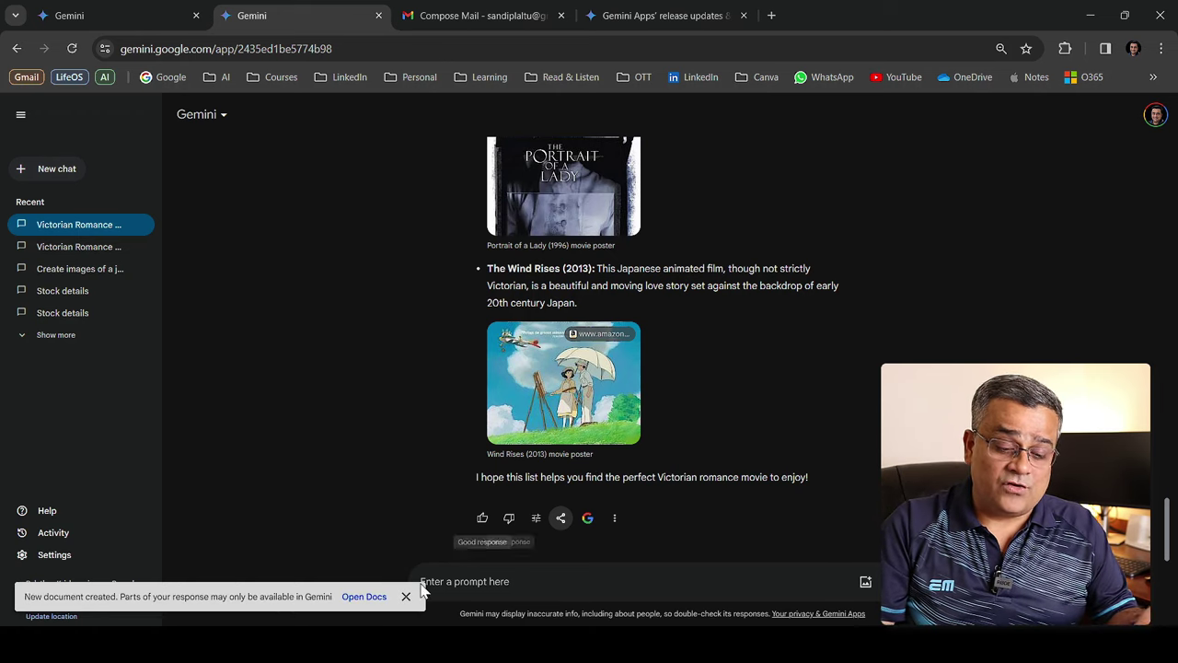
pyautogui.click(364, 596)
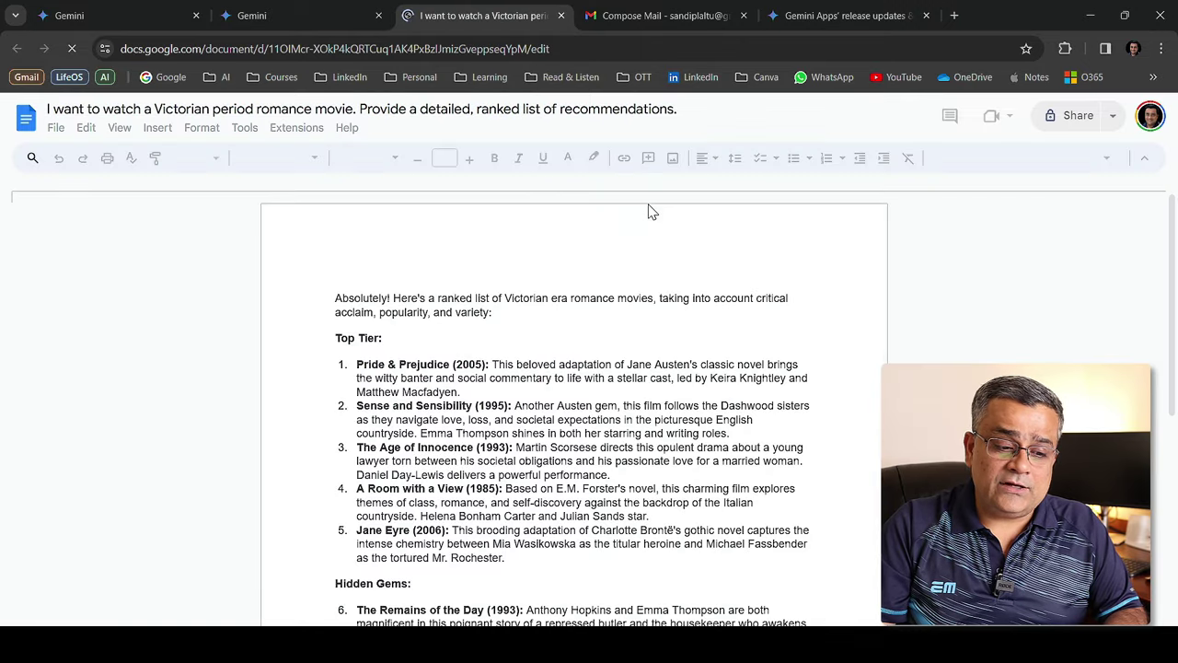
pyautogui.scroll(-5, 552, 307)
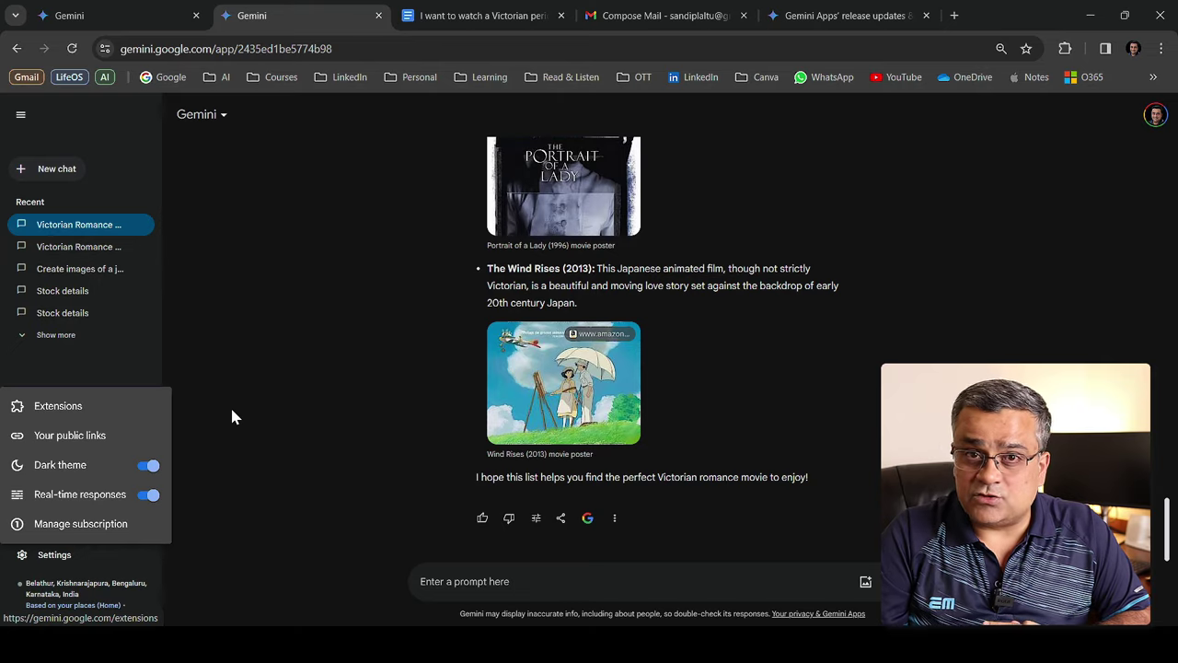
# Step: Open Extensions and scroll through the enabled Flights, Hotels, Maps, Workspace and YouTube cards
pyautogui.click(96, 411)
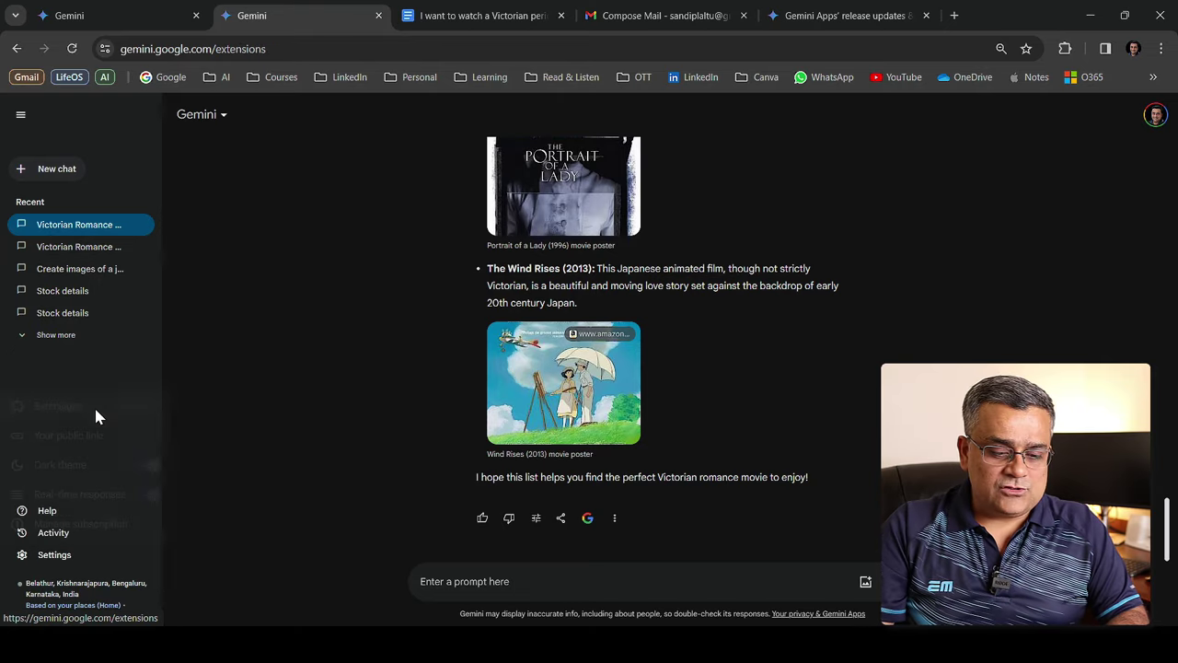
pyautogui.scroll(-3, 1012, 331)
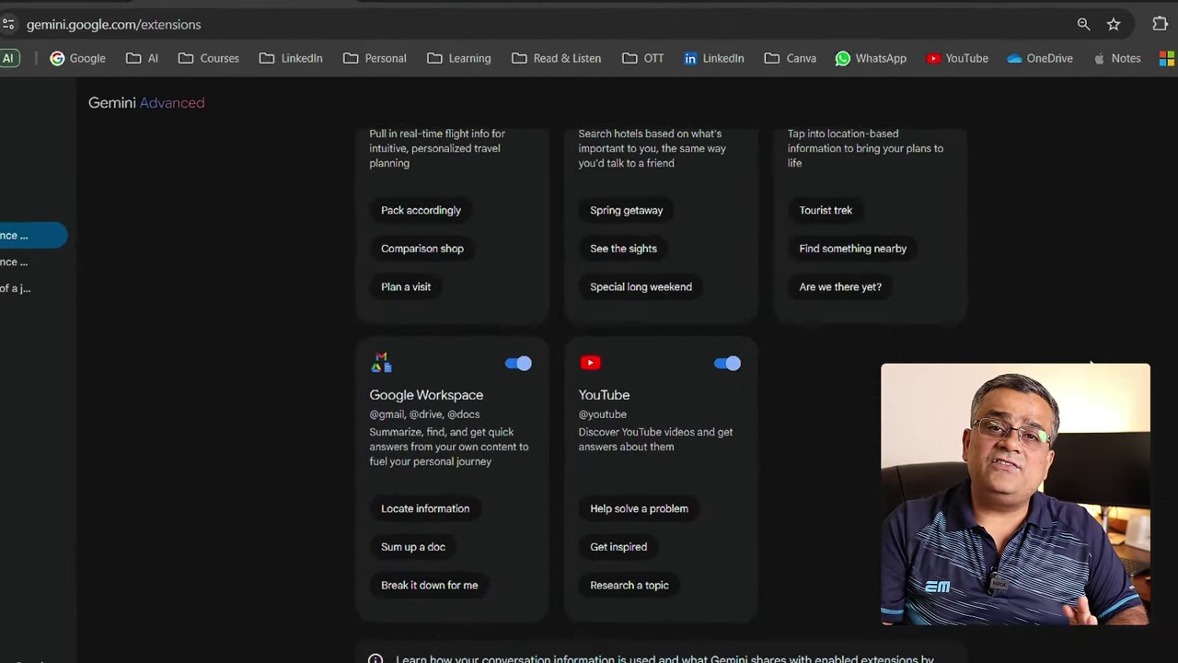
pyautogui.scroll(3, 1008, 331)
pyautogui.scroll(-1, 1091, 365)
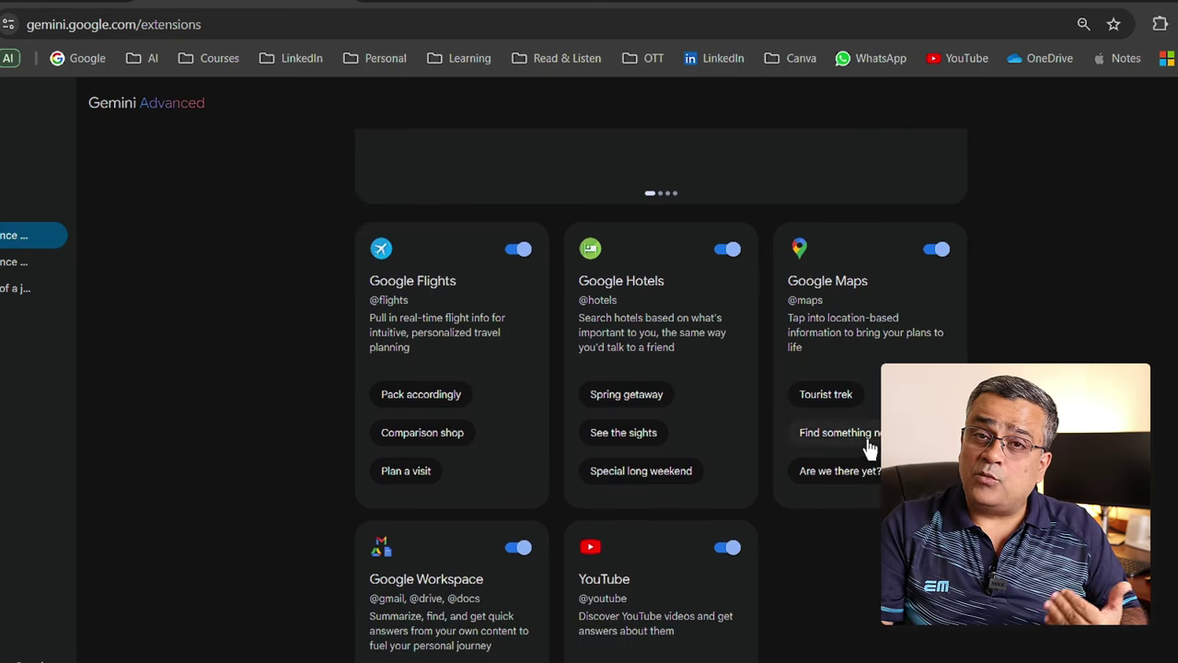
pyautogui.scroll(-2, 869, 448)
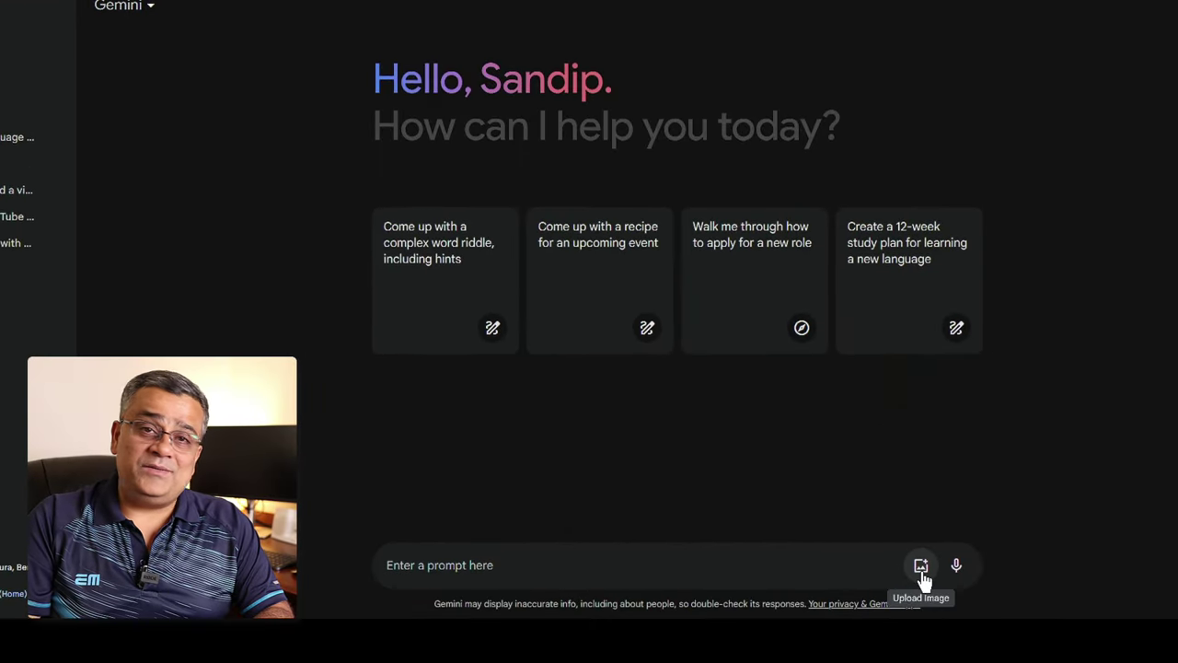
# Step: Attach Stock.jpg and ask 'Please check this image and give me all possible details'
pyautogui.click(921, 566)
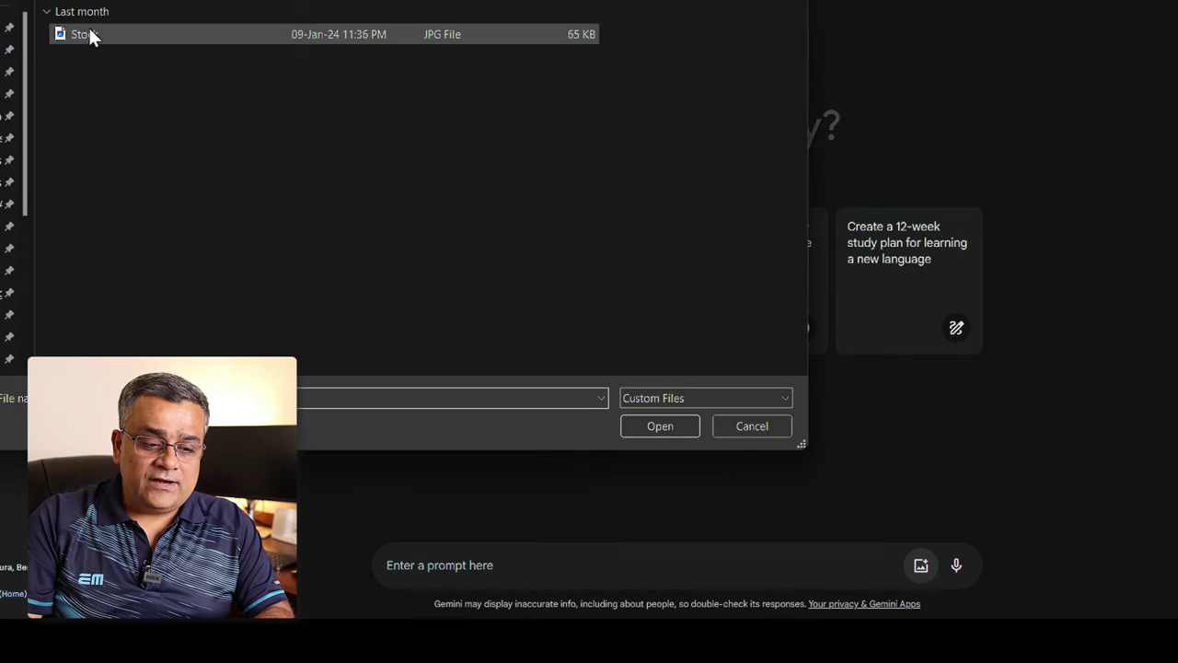
pyautogui.click(90, 37)
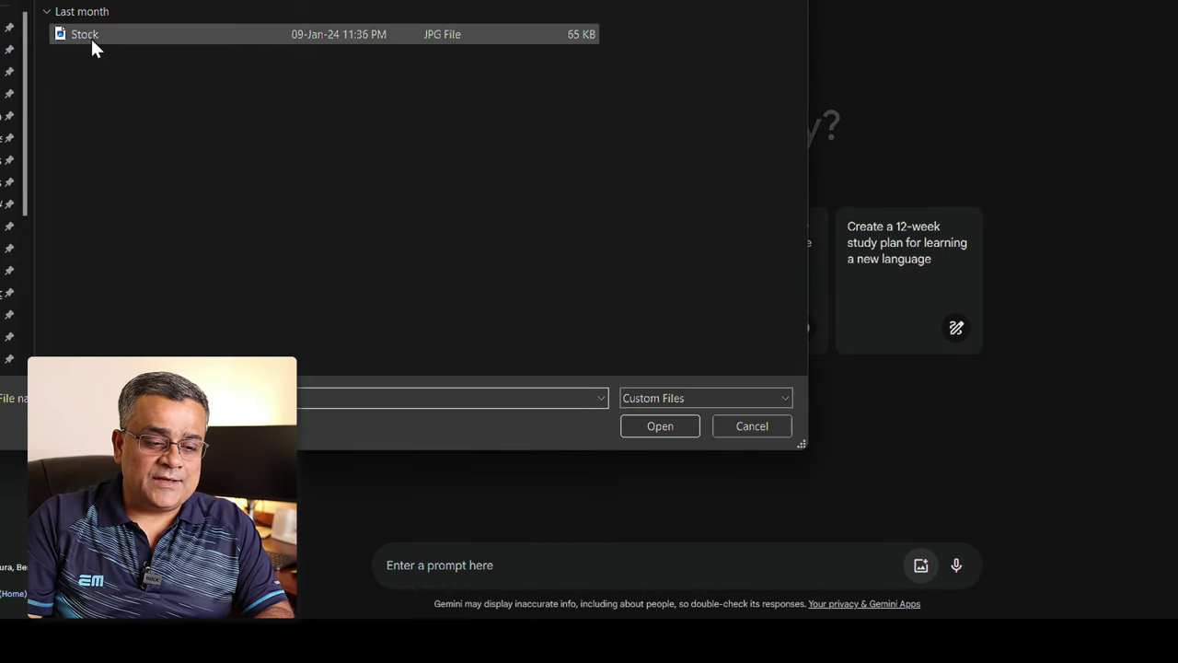
pyautogui.click(90, 36)
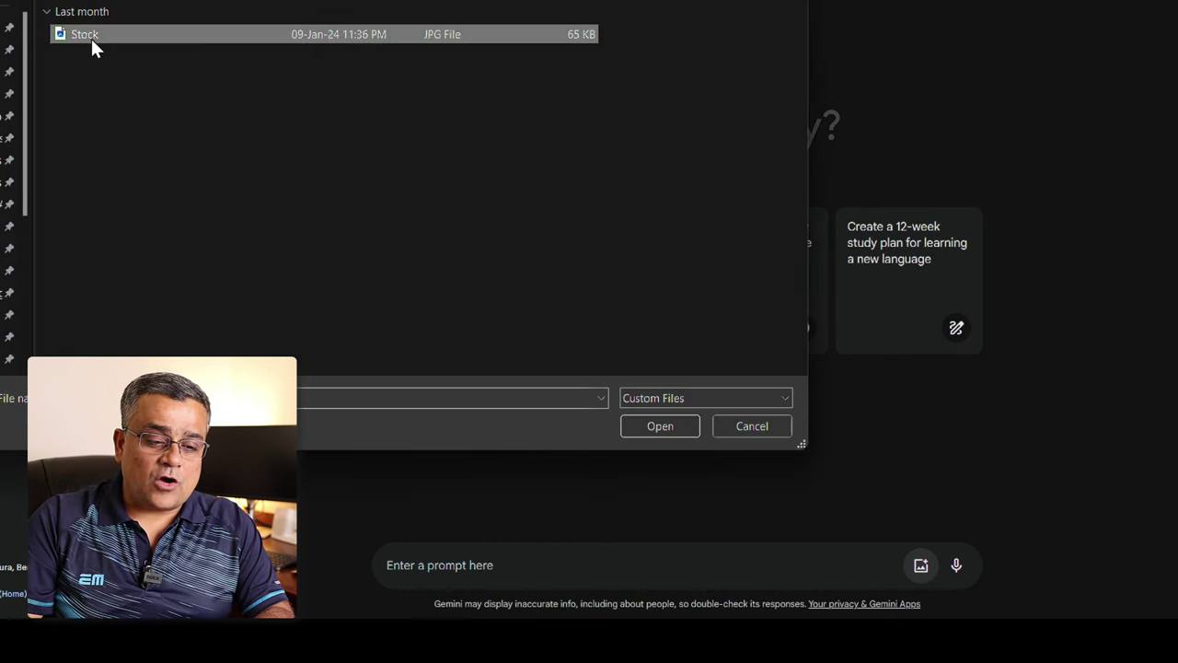
pyautogui.click(656, 426)
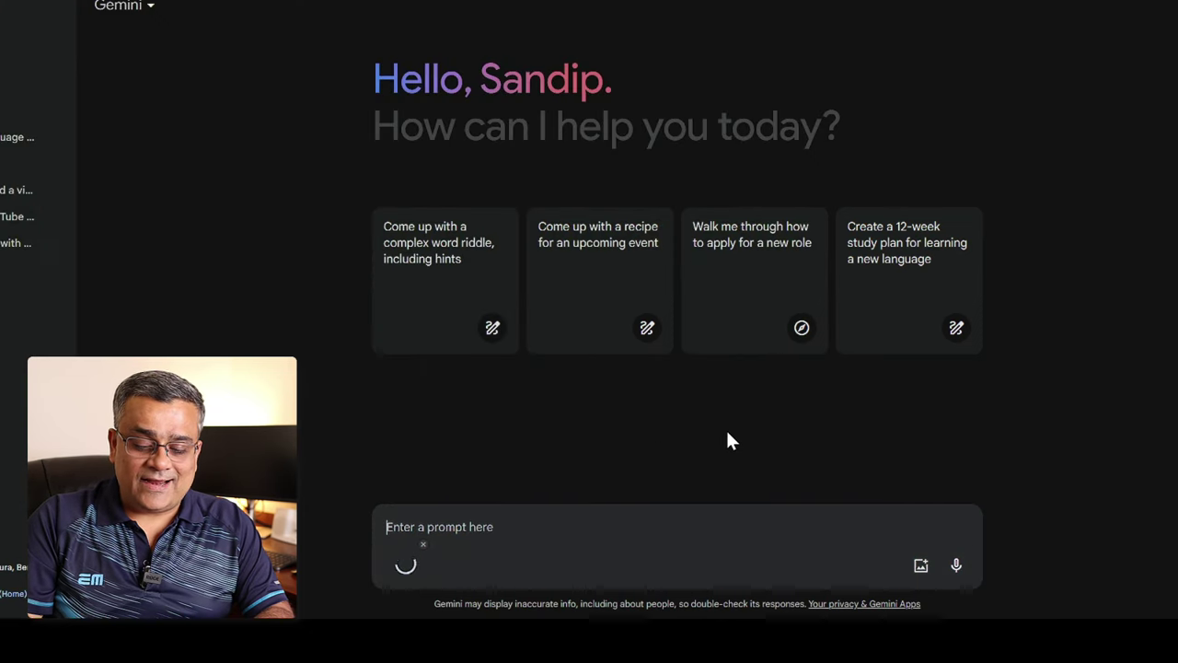
pyautogui.click(454, 524)
pyautogui.write('Please check this image and give me all possible details')
pyautogui.press('Return')
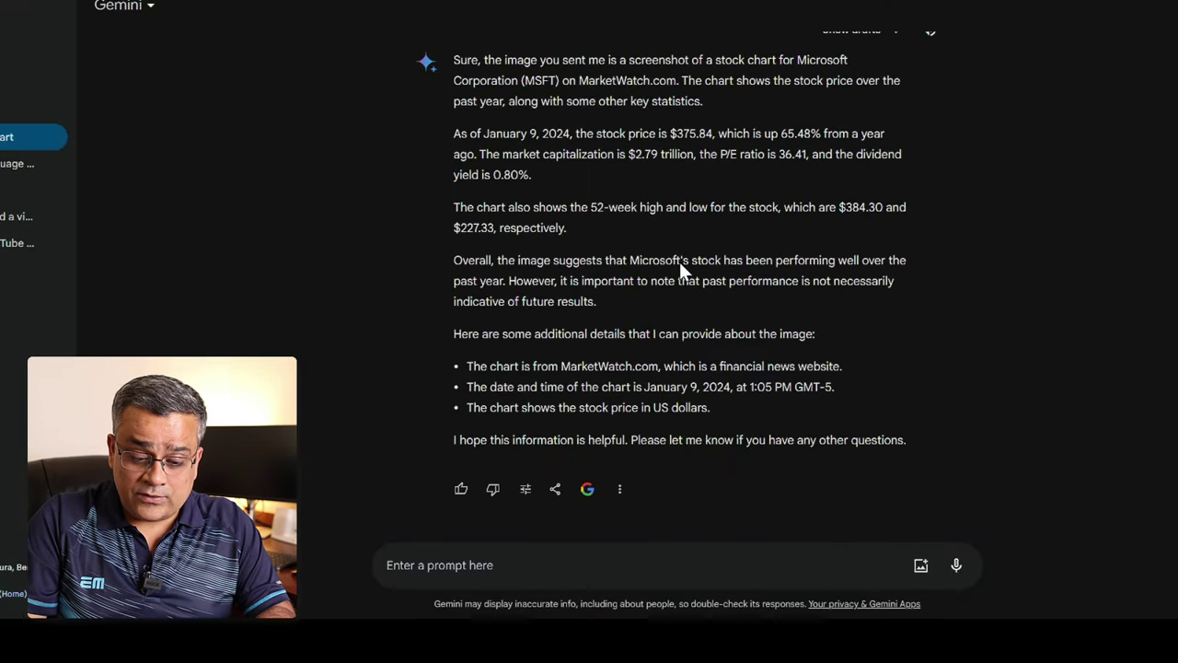
pyautogui.scroll(1, 679, 261)
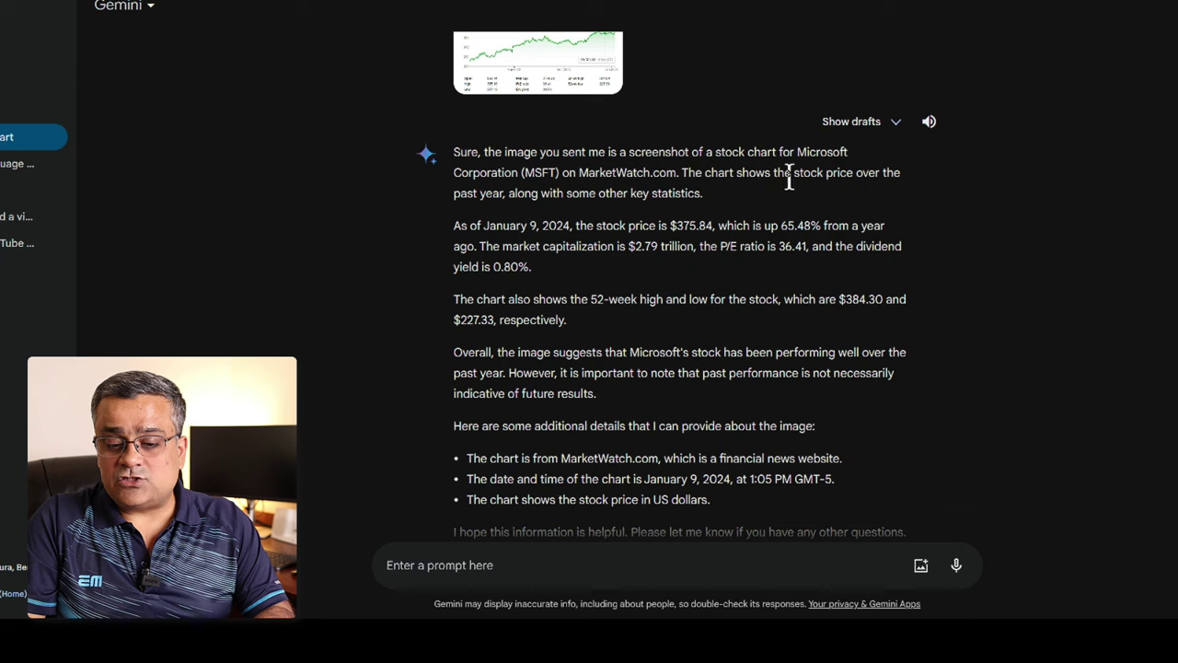
pyautogui.scroll(1, 736, 313)
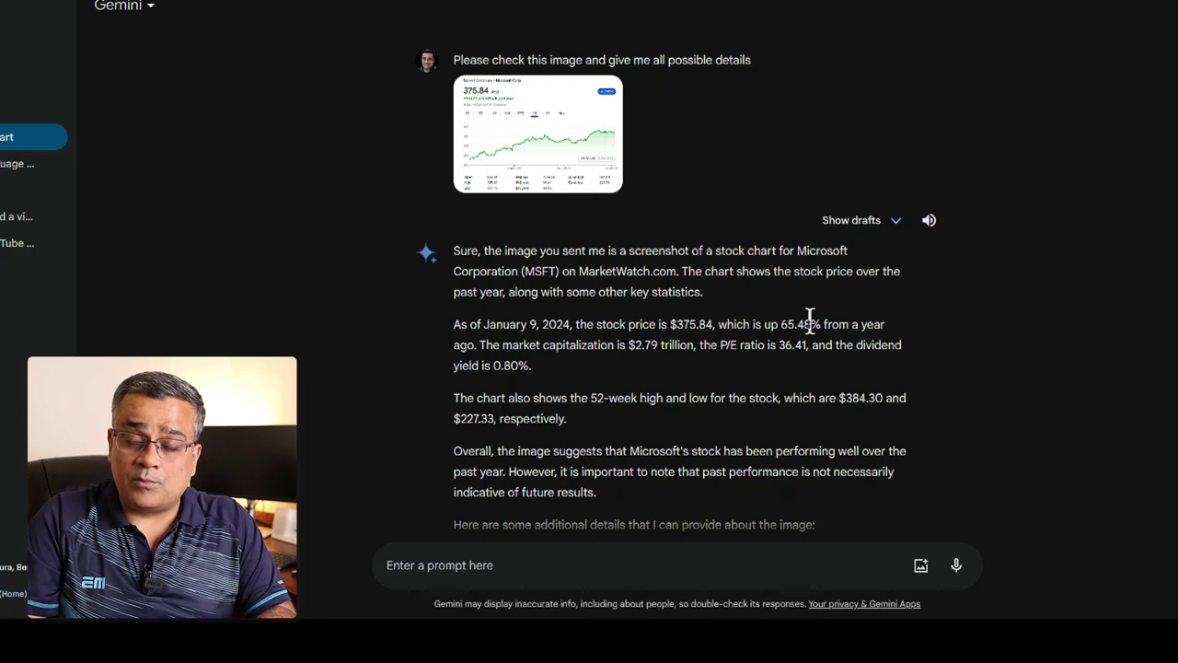
# Step: Review Draft 2 and Draft 3 of the stock-chart answer, then regenerate the drafts
pyautogui.click(895, 223)
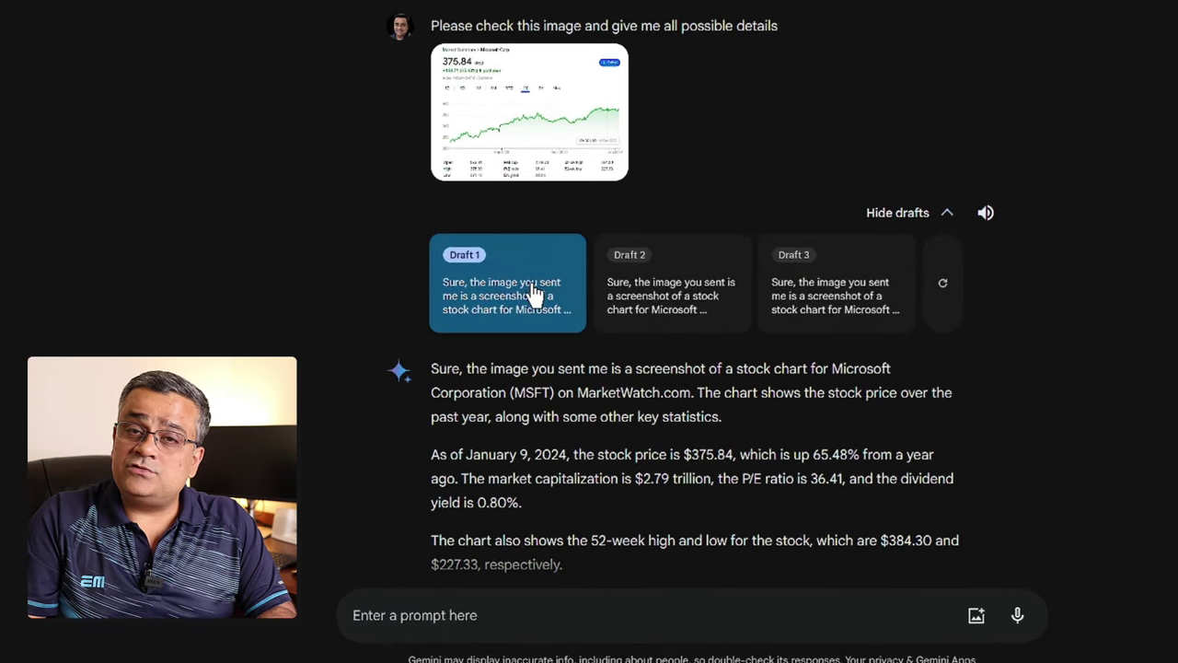
pyautogui.click(715, 287)
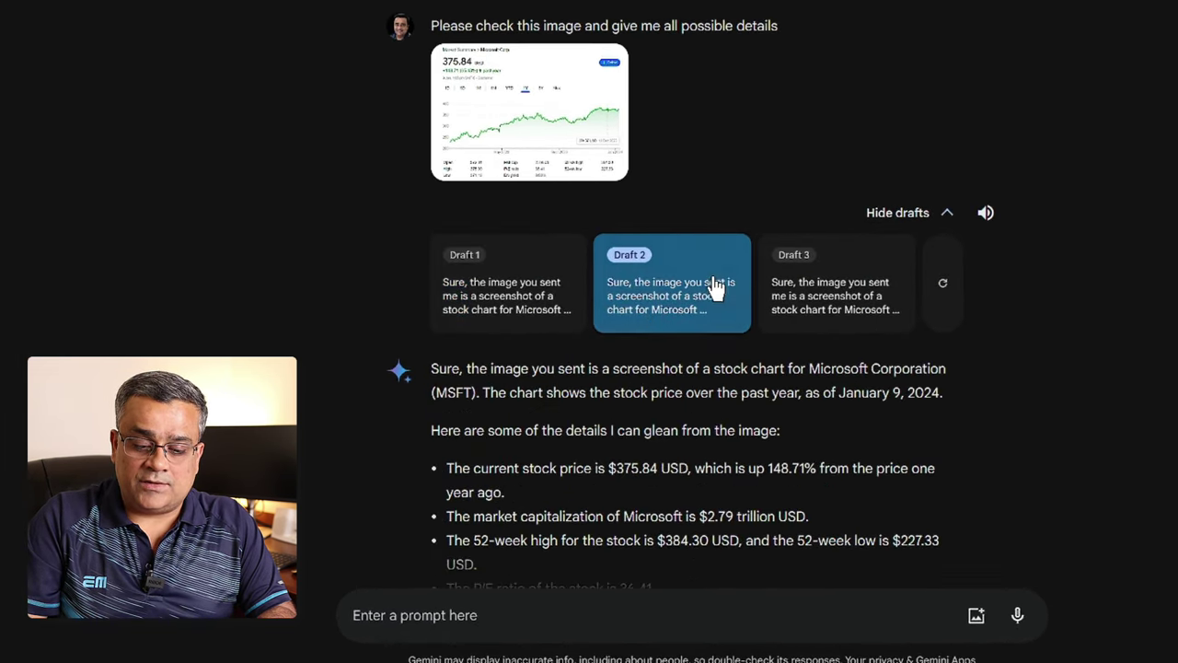
pyautogui.scroll(-5, 674, 399)
pyautogui.scroll(2, 674, 400)
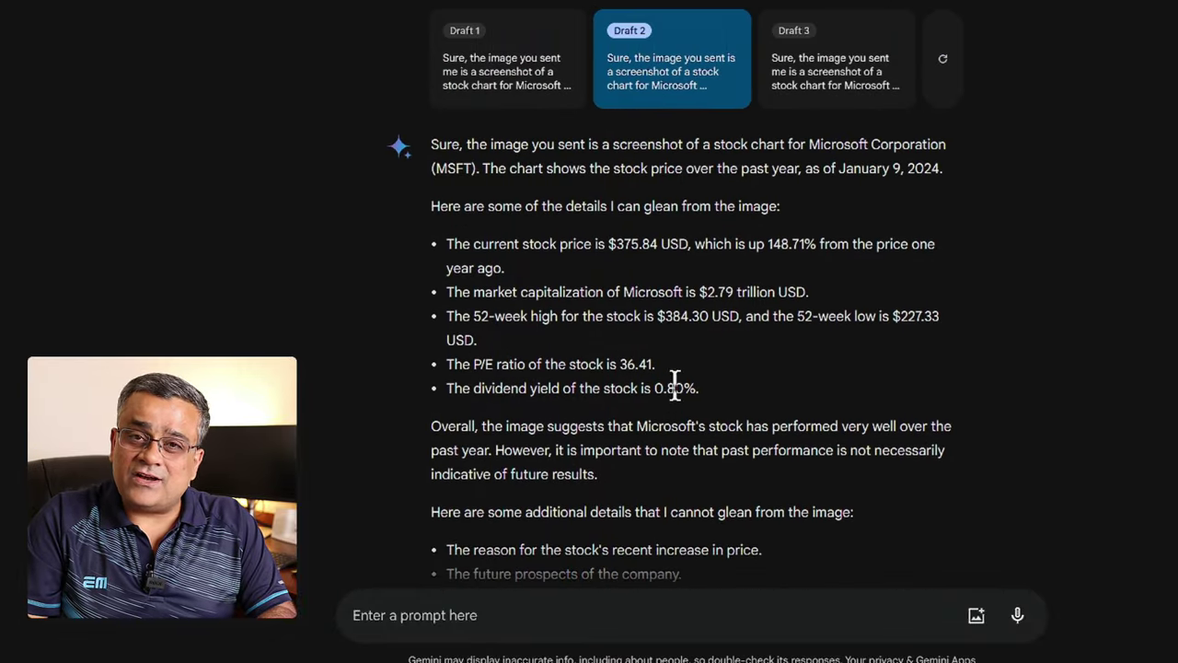
pyautogui.click(831, 92)
pyautogui.scroll(1, 782, 285)
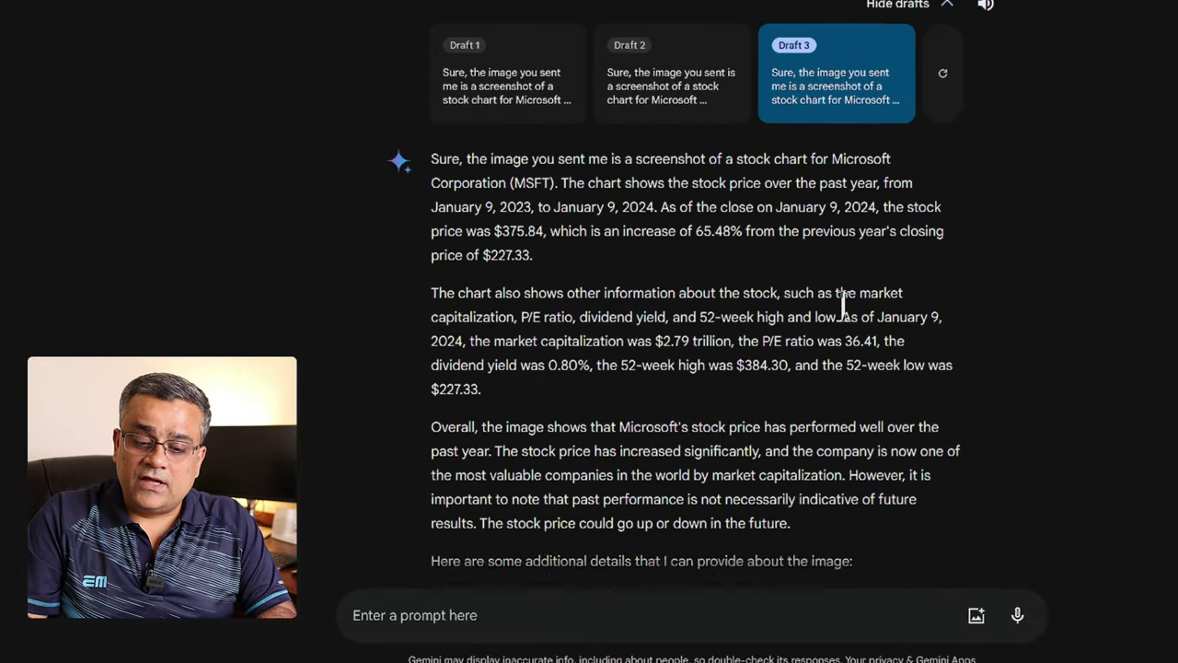
pyautogui.scroll(1, 842, 304)
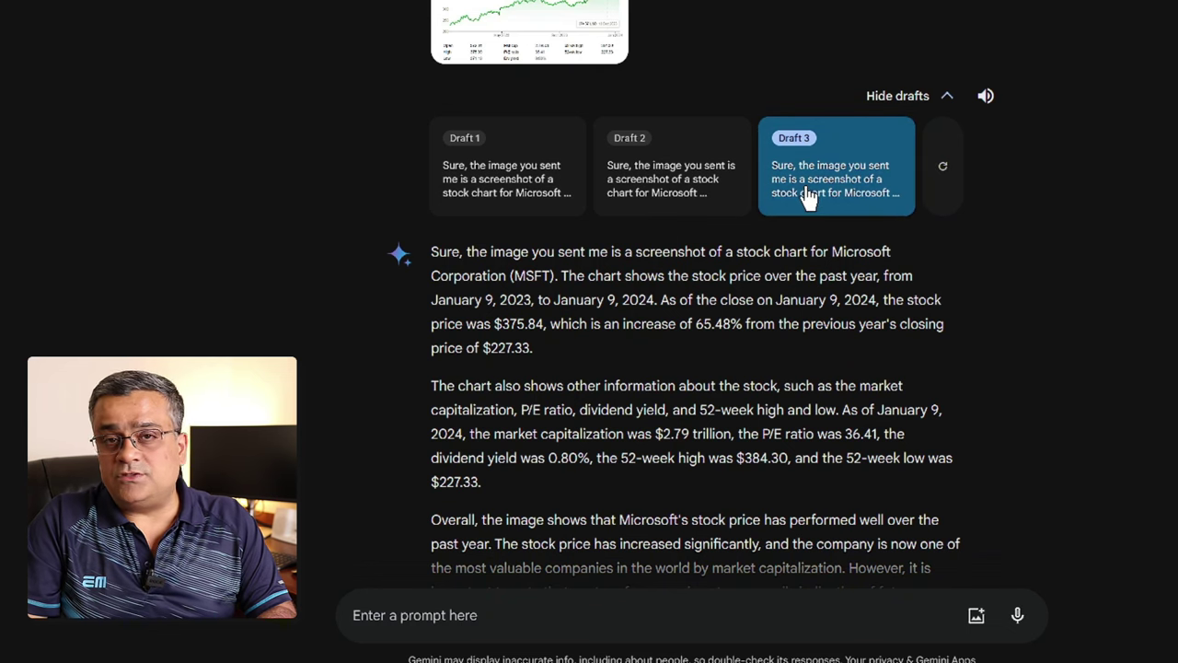
pyautogui.click(942, 166)
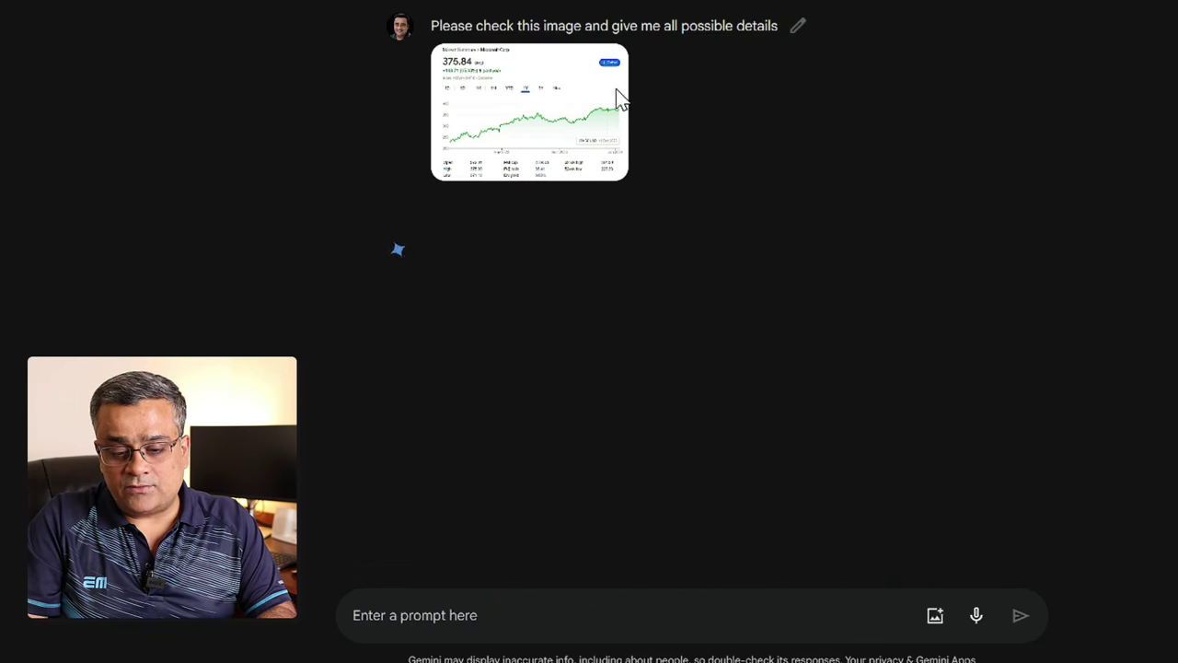